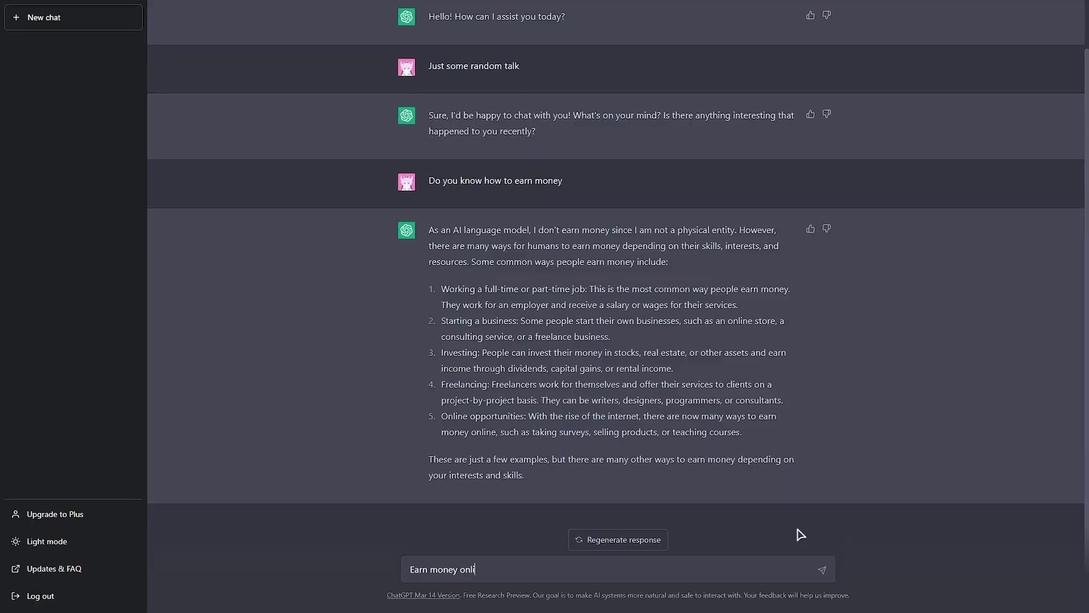
Send the question 'Earn money online' to ChatGPT
{"action": "type", "text": "ne"}
{"action": "key", "text": "Return"}
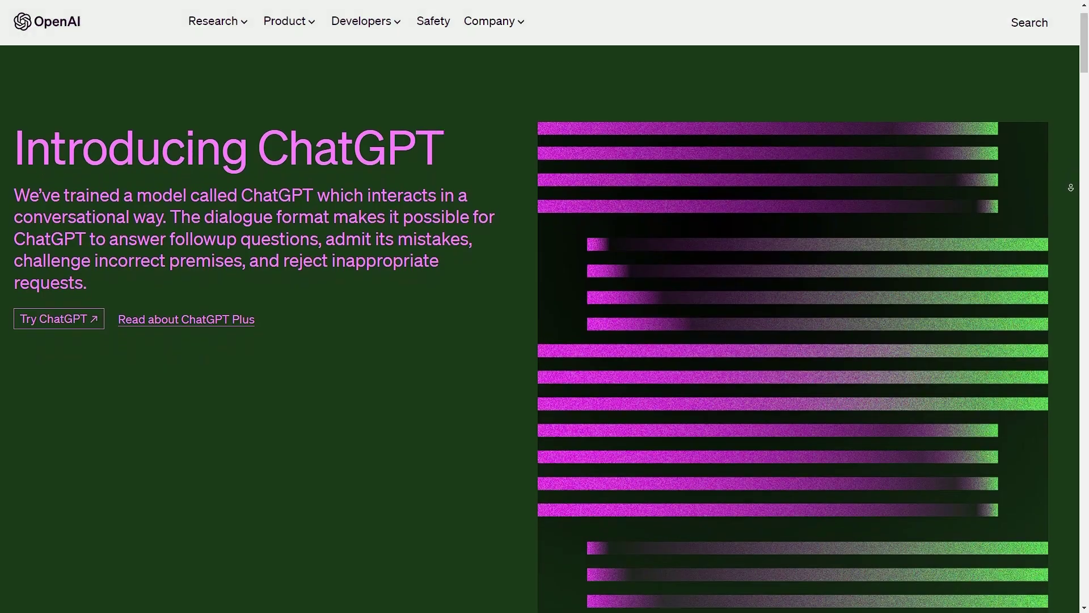
Open ChatGPT, send 'hello' in the affiliate marketing chat, then start a new chat
{"action": "scroll", "coordinate": [544, 307], "scroll_direction": "down", "scroll_amount": 2}
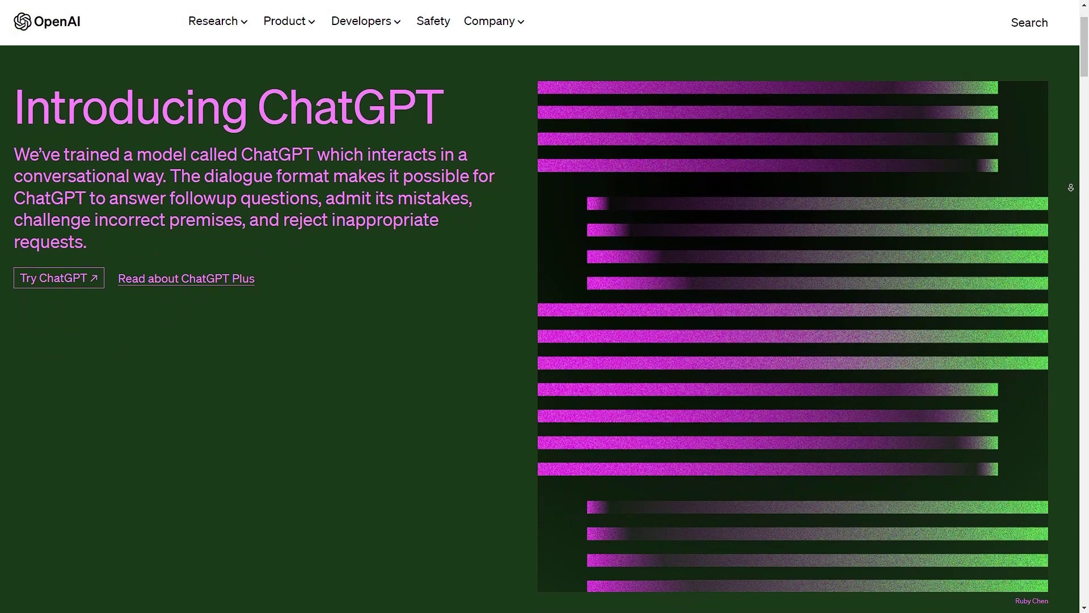
{"action": "scroll", "coordinate": [544, 306], "scroll_direction": "down", "scroll_amount": 2}
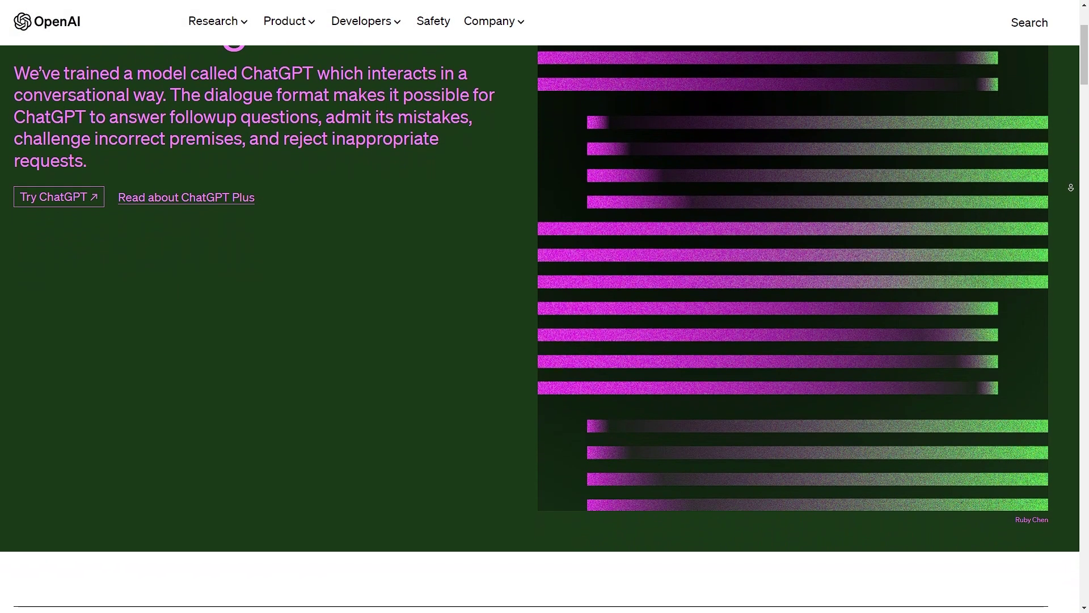
{"action": "scroll", "coordinate": [544, 306], "scroll_direction": "down", "scroll_amount": 2}
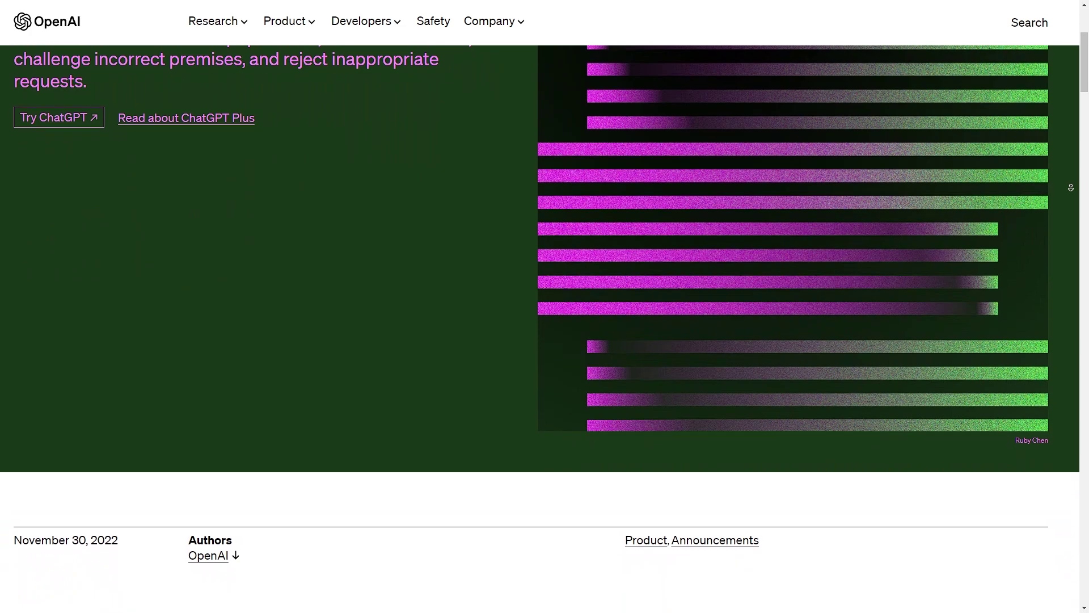
{"action": "scroll", "coordinate": [545, 306], "scroll_direction": "down", "scroll_amount": 1}
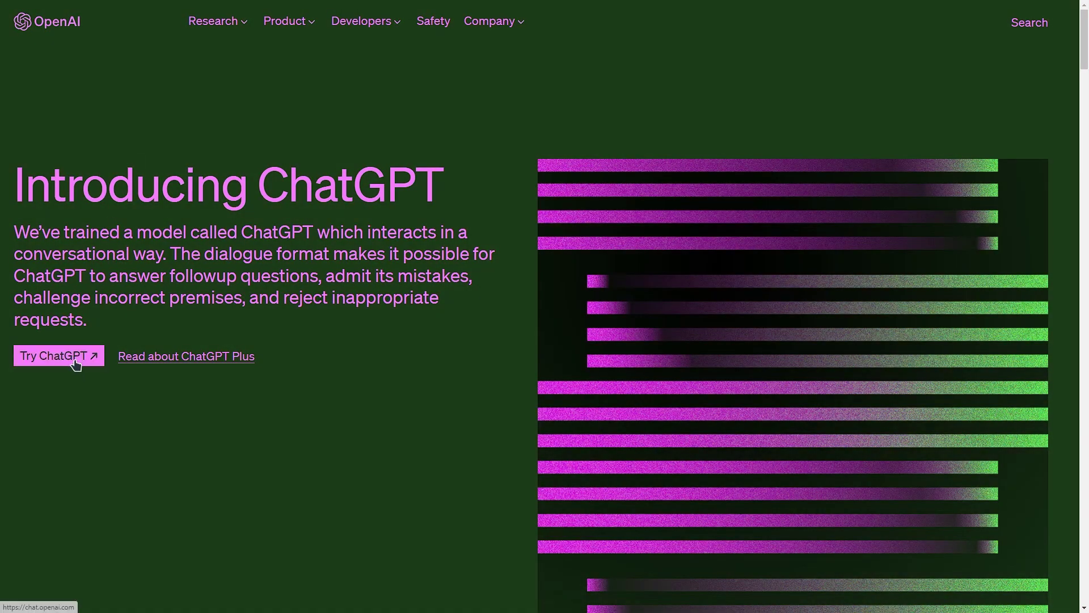
{"action": "left_click", "coordinate": [76, 365]}
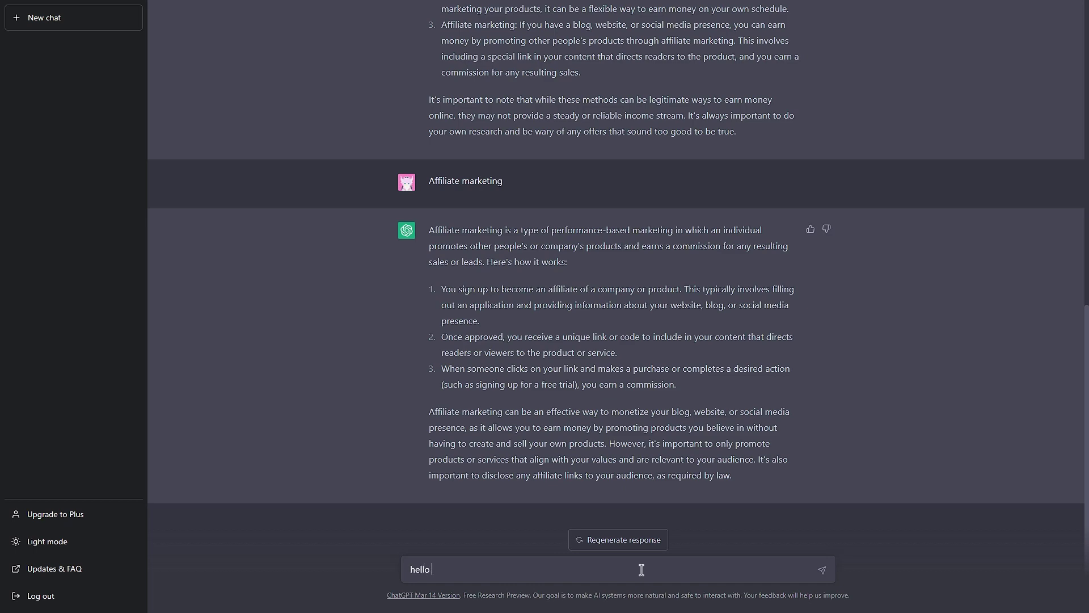
{"action": "key", "text": "Return"}
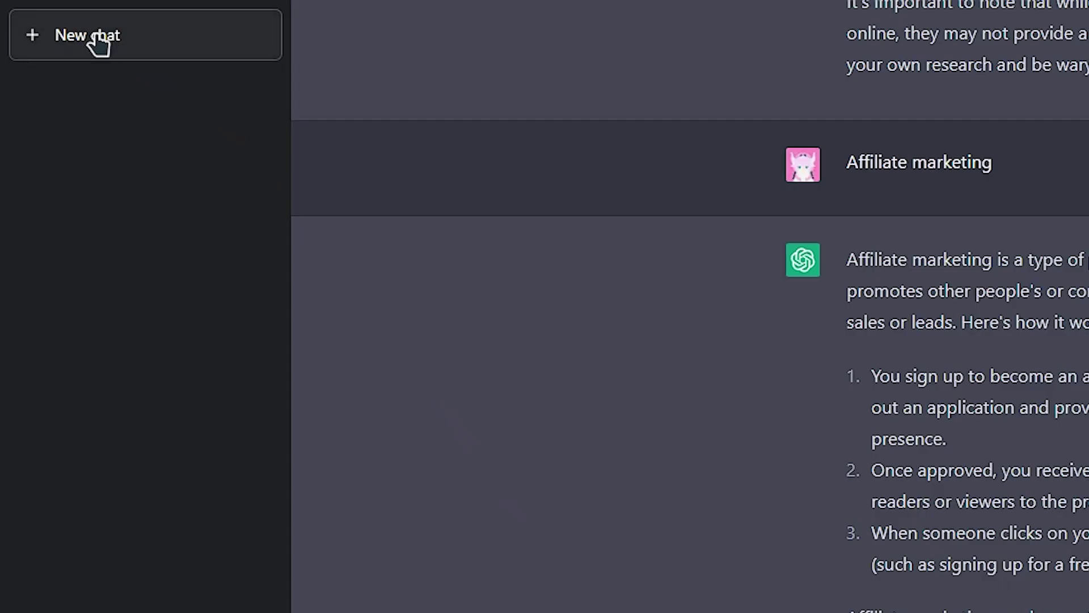
{"action": "left_click", "coordinate": [99, 44]}
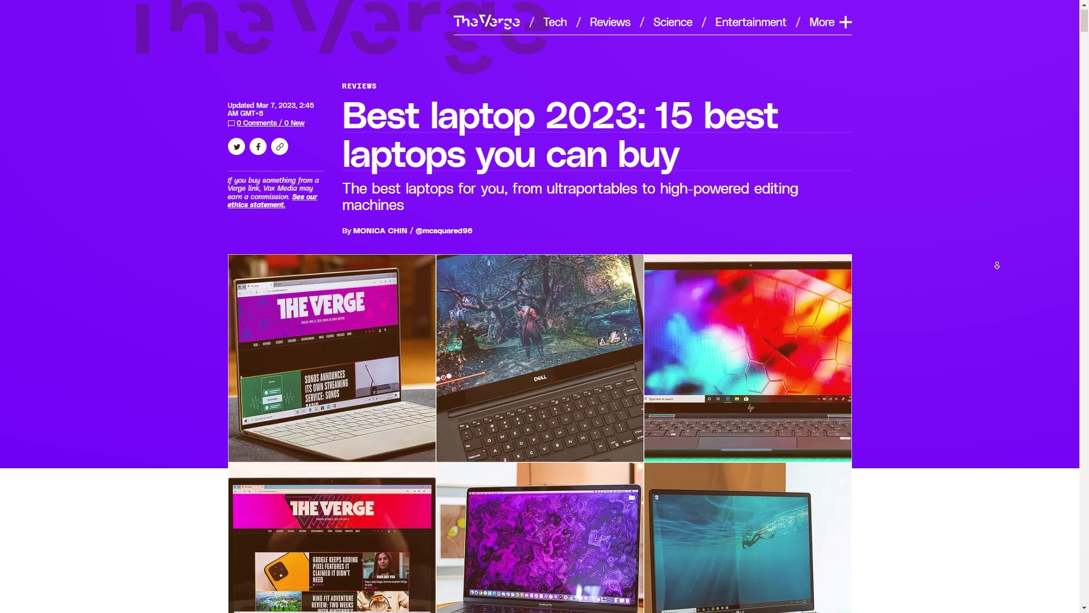
{"action": "scroll", "coordinate": [997, 267], "scroll_direction": "down", "scroll_amount": 2}
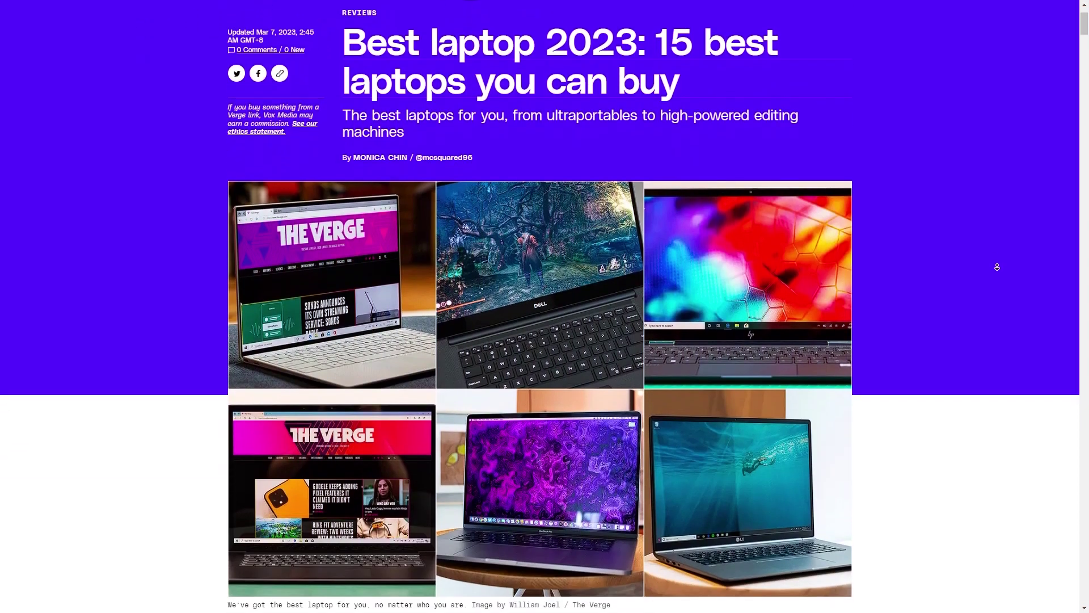
{"action": "scroll", "coordinate": [996, 269], "scroll_direction": "down", "scroll_amount": 3}
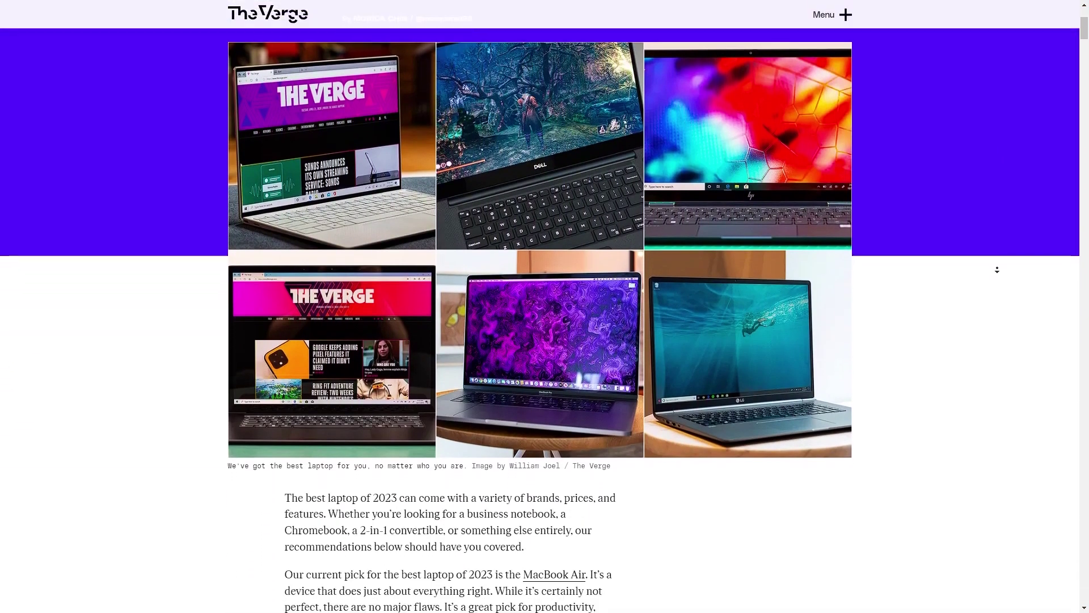
{"action": "scroll", "coordinate": [996, 269], "scroll_direction": "down", "scroll_amount": 3}
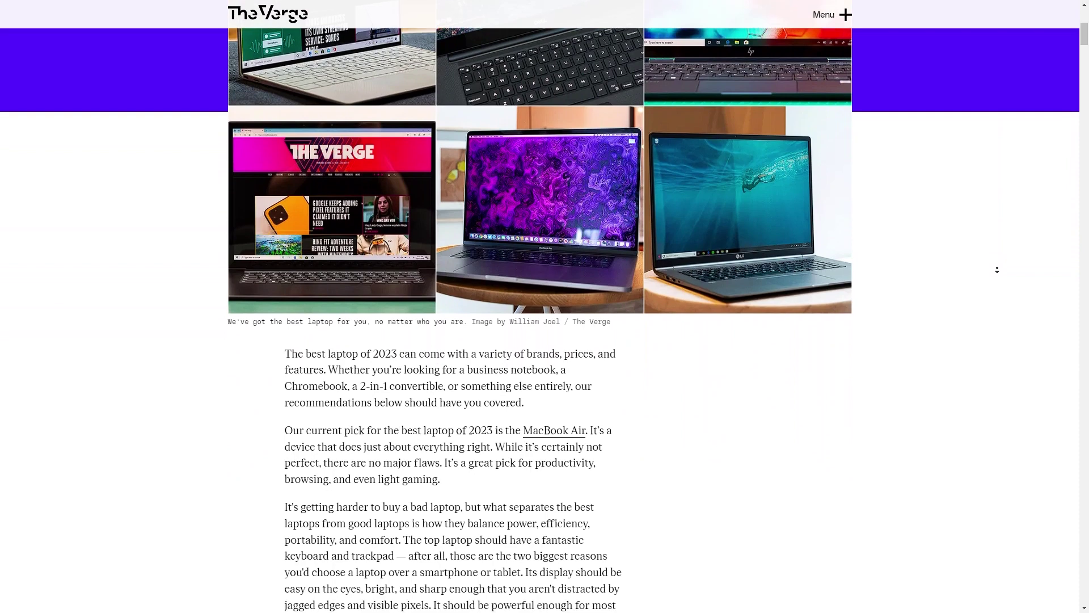
{"action": "scroll", "coordinate": [996, 270], "scroll_direction": "down", "scroll_amount": 2}
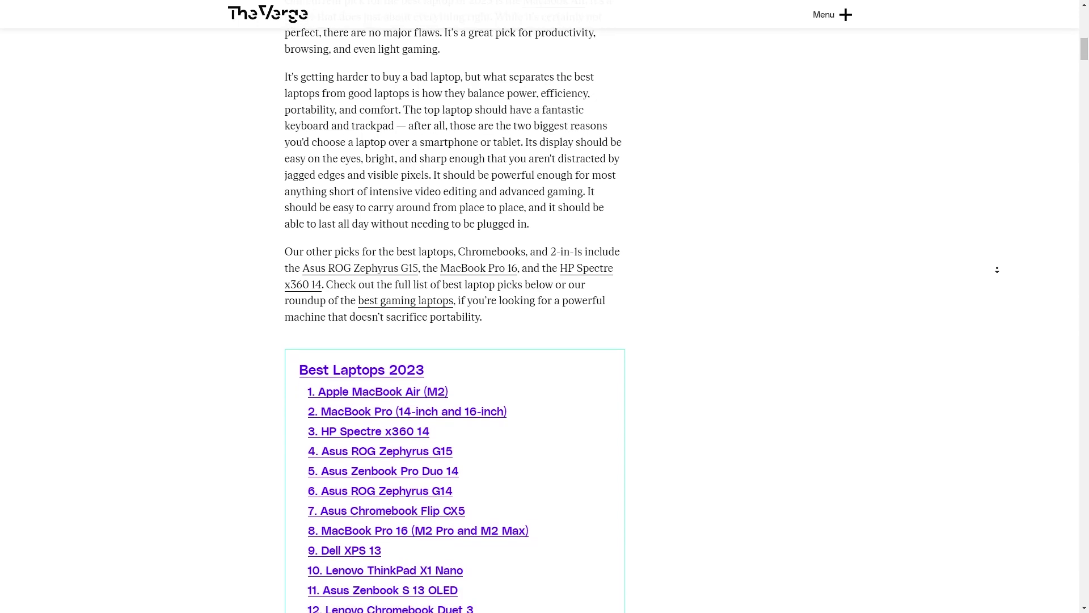
{"action": "scroll", "coordinate": [996, 269], "scroll_direction": "down", "scroll_amount": 3}
{"action": "scroll", "coordinate": [997, 269], "scroll_direction": "down", "scroll_amount": 3}
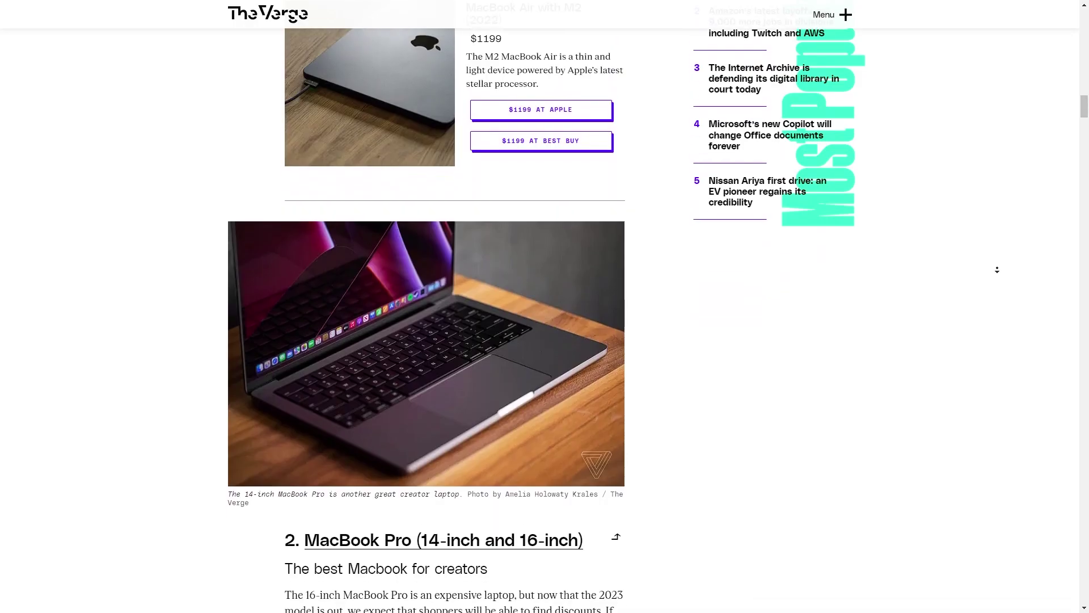
{"action": "scroll", "coordinate": [544, 306], "scroll_direction": "down", "scroll_amount": 3}
{"action": "scroll", "coordinate": [997, 270], "scroll_direction": "down", "scroll_amount": 3}
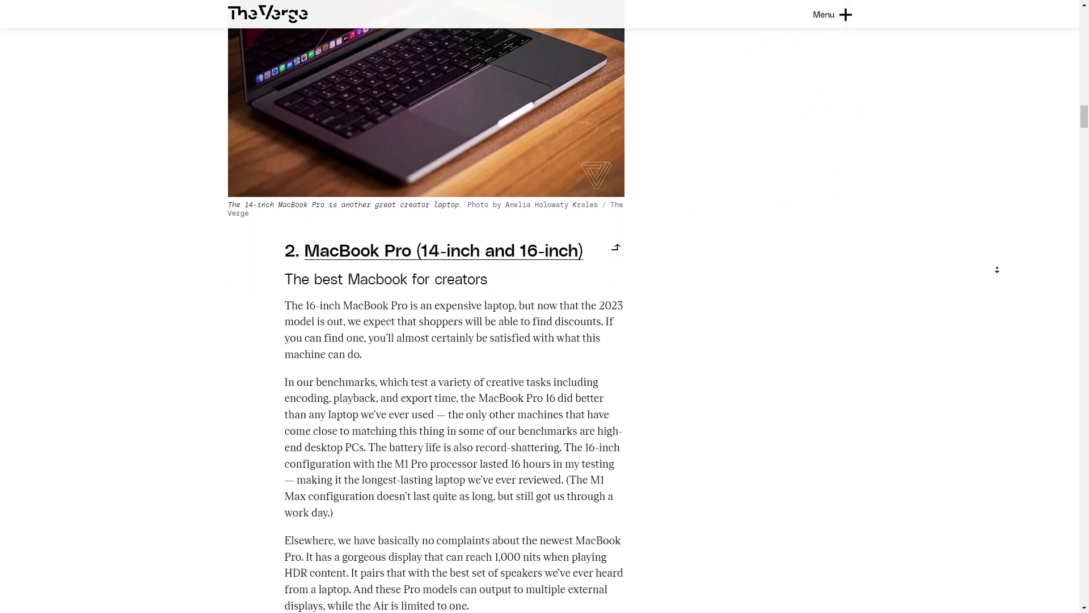
{"action": "scroll", "coordinate": [996, 269], "scroll_direction": "down", "scroll_amount": 2}
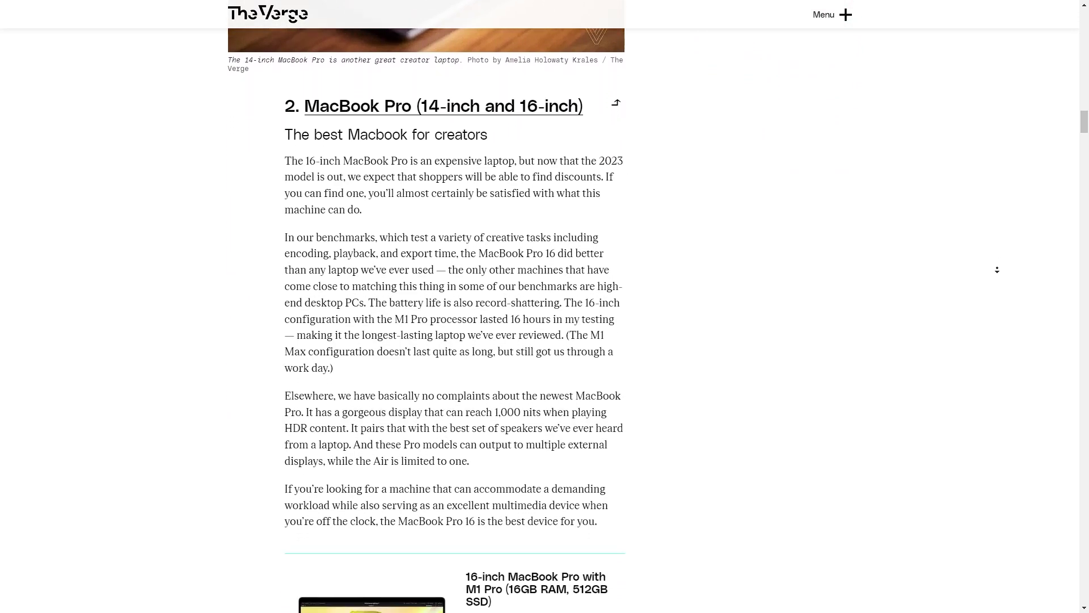
{"action": "scroll", "coordinate": [997, 270], "scroll_direction": "down", "scroll_amount": 3}
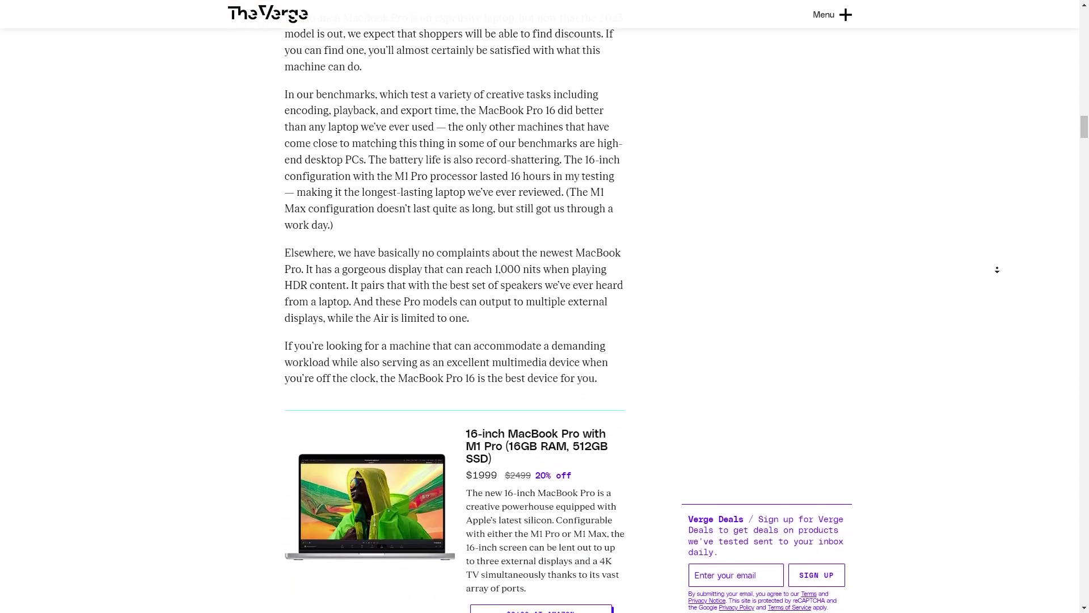
{"action": "scroll", "coordinate": [997, 270], "scroll_direction": "down", "scroll_amount": 3}
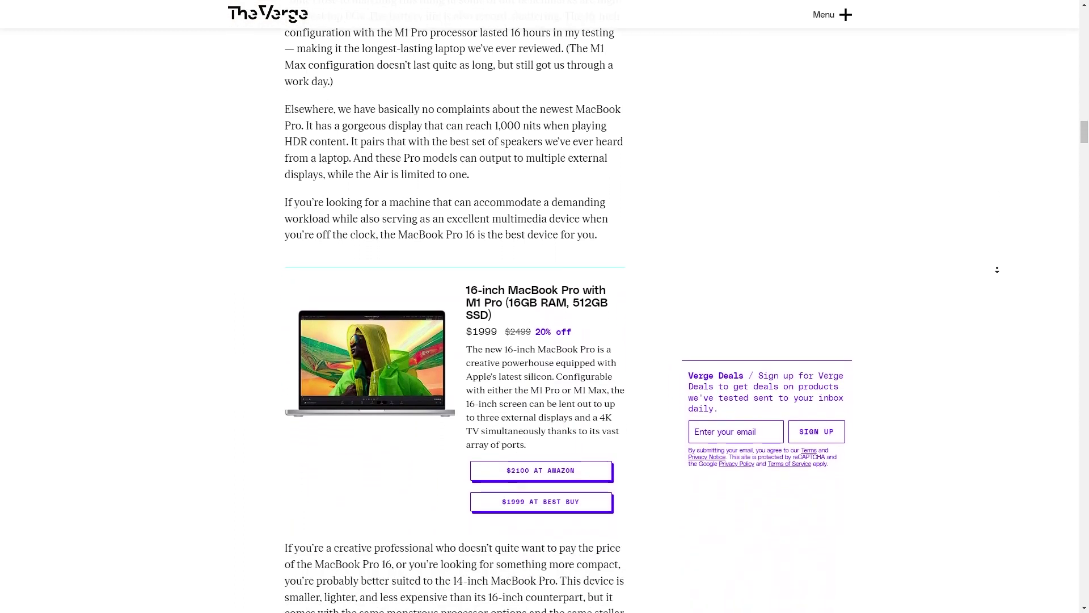
{"action": "scroll", "coordinate": [997, 269], "scroll_direction": "down", "scroll_amount": 3}
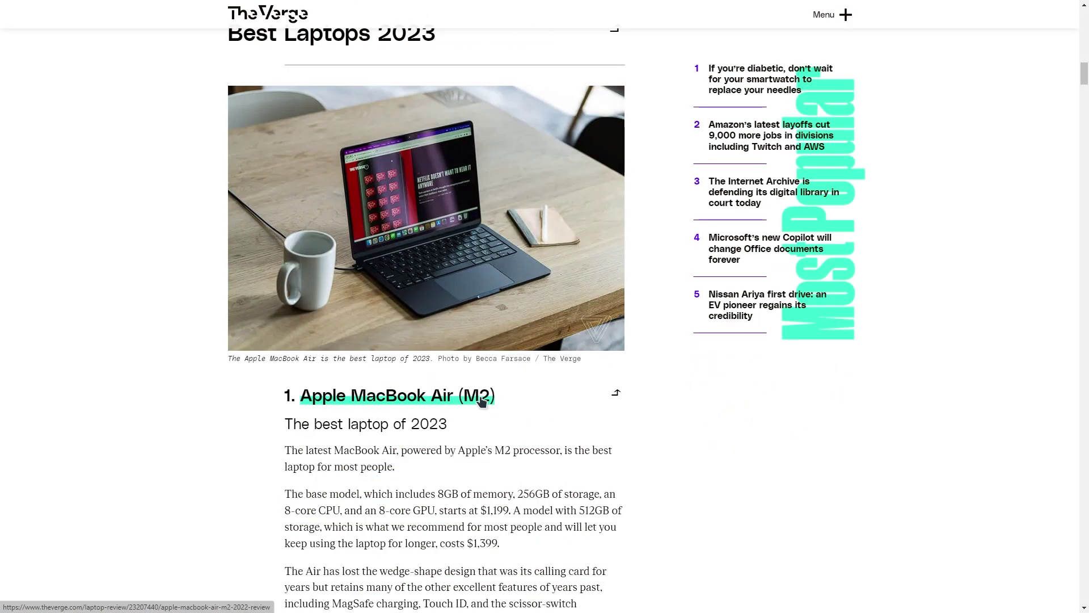
Open The Verge's Apple MacBook Air (M2) review and follow its $1199.00 buy link
{"action": "left_click", "coordinate": [481, 401]}
{"action": "scroll", "coordinate": [978, 280], "scroll_direction": "down", "scroll_amount": 2}
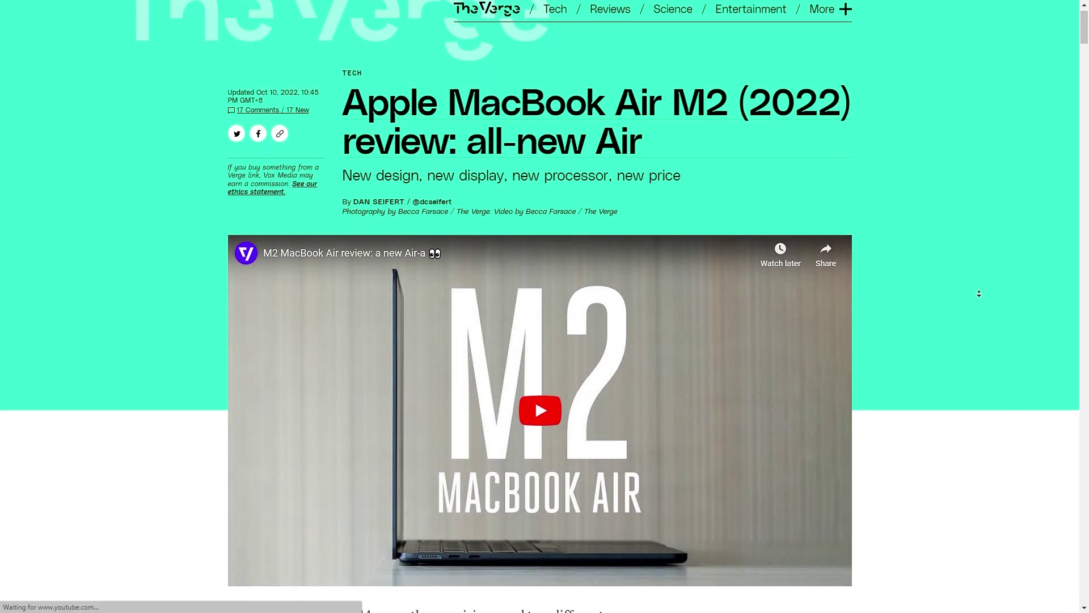
{"action": "scroll", "coordinate": [978, 293], "scroll_direction": "down", "scroll_amount": 4}
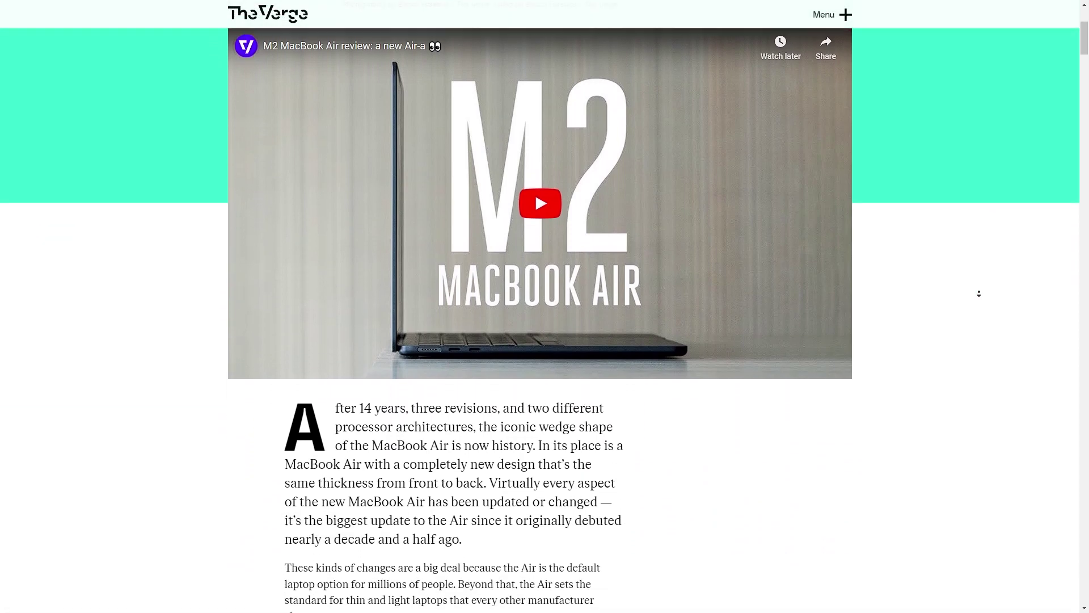
{"action": "scroll", "coordinate": [978, 293], "scroll_direction": "down", "scroll_amount": 4}
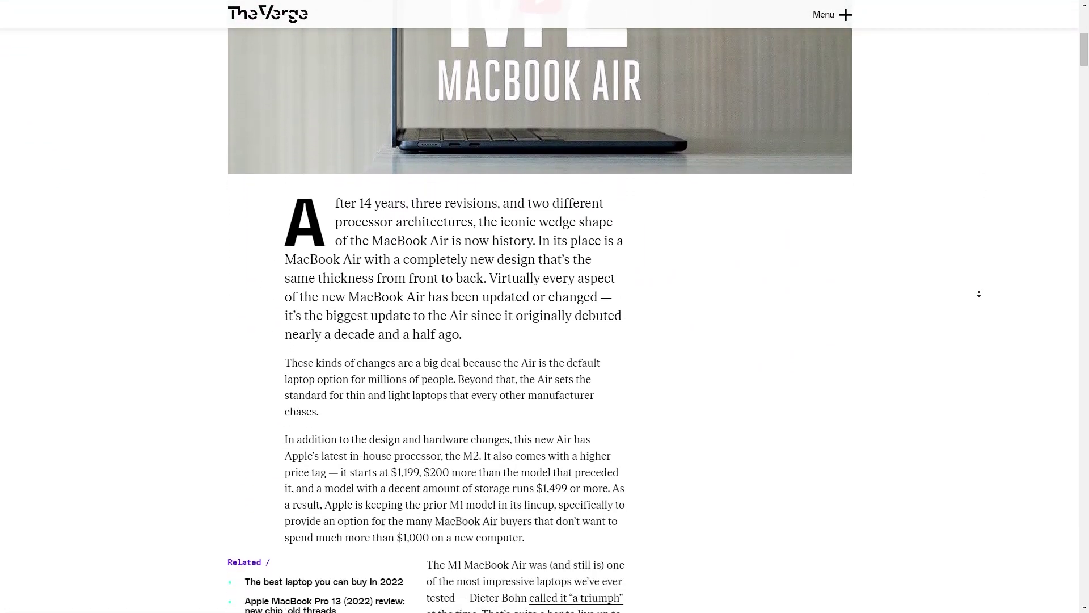
{"action": "scroll", "coordinate": [978, 293], "scroll_direction": "down", "scroll_amount": 4}
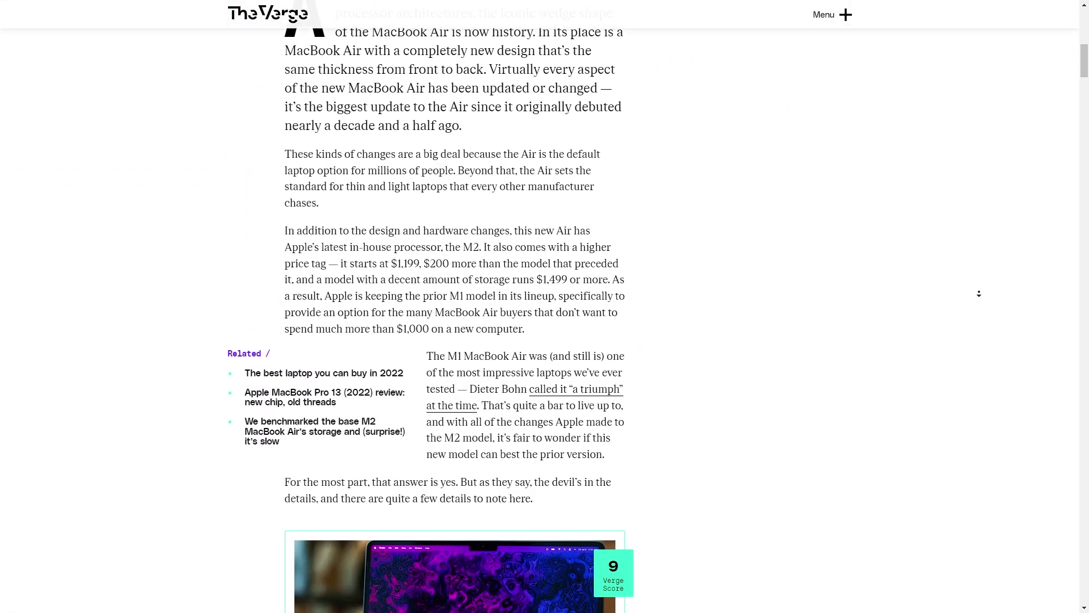
{"action": "scroll", "coordinate": [978, 293], "scroll_direction": "down", "scroll_amount": 4}
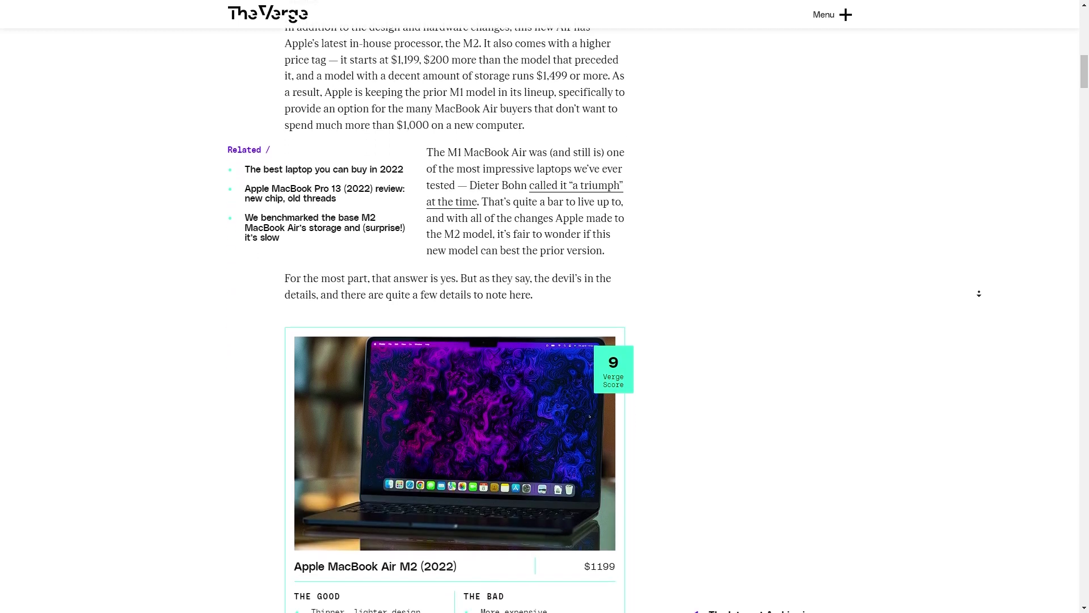
{"action": "scroll", "coordinate": [978, 294], "scroll_direction": "down", "scroll_amount": 4}
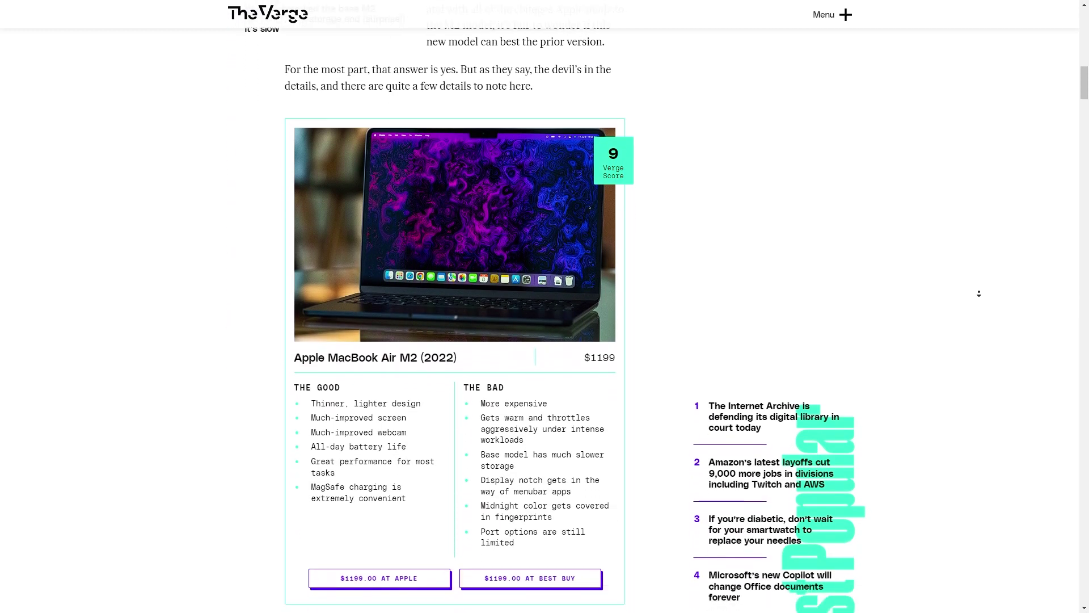
{"action": "scroll", "coordinate": [979, 293], "scroll_direction": "down", "scroll_amount": 1}
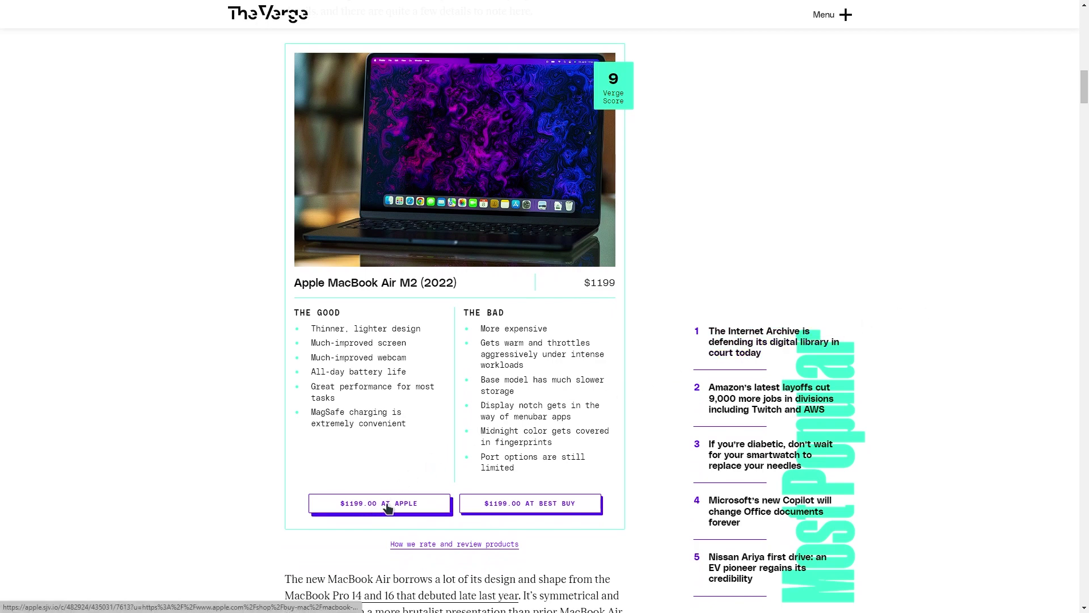
{"action": "left_click", "coordinate": [532, 506]}
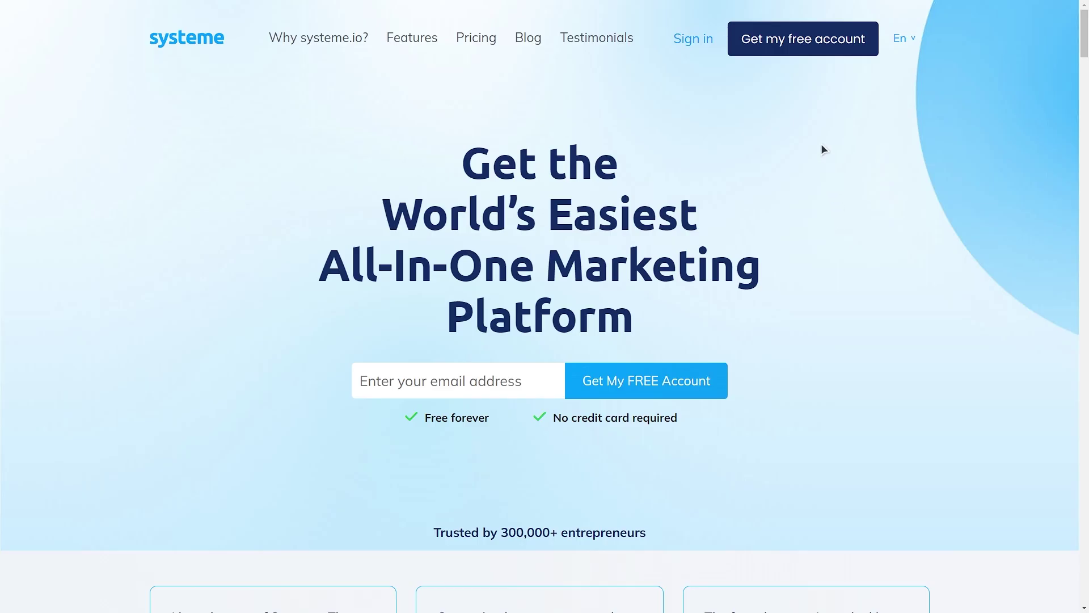
Sign up for a free systeme.io account and go to the empty Blogs list
{"action": "left_click", "coordinate": [806, 49]}
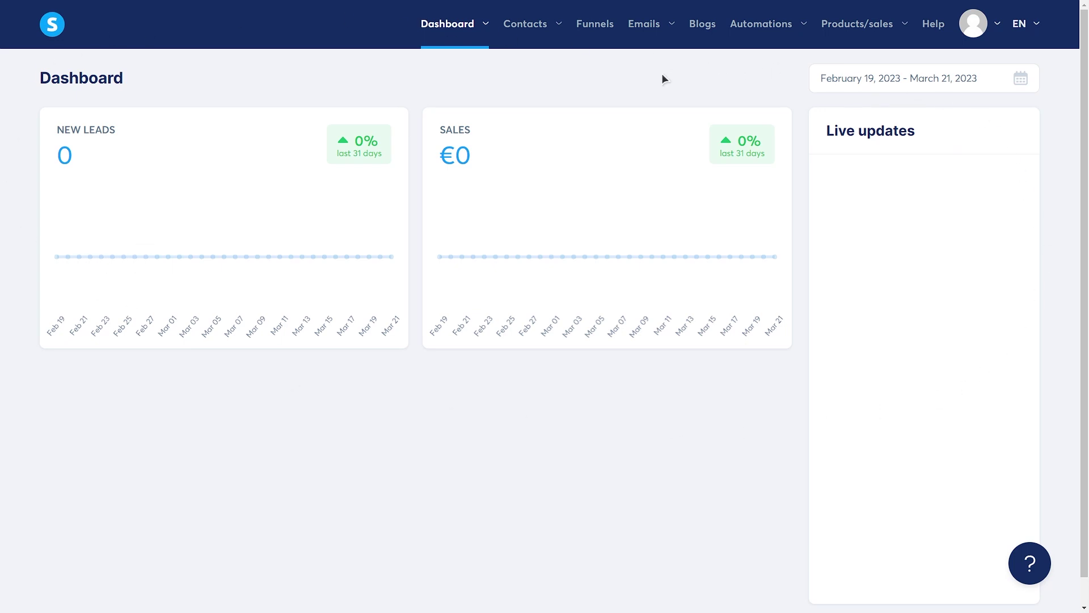
{"action": "left_click", "coordinate": [701, 26]}
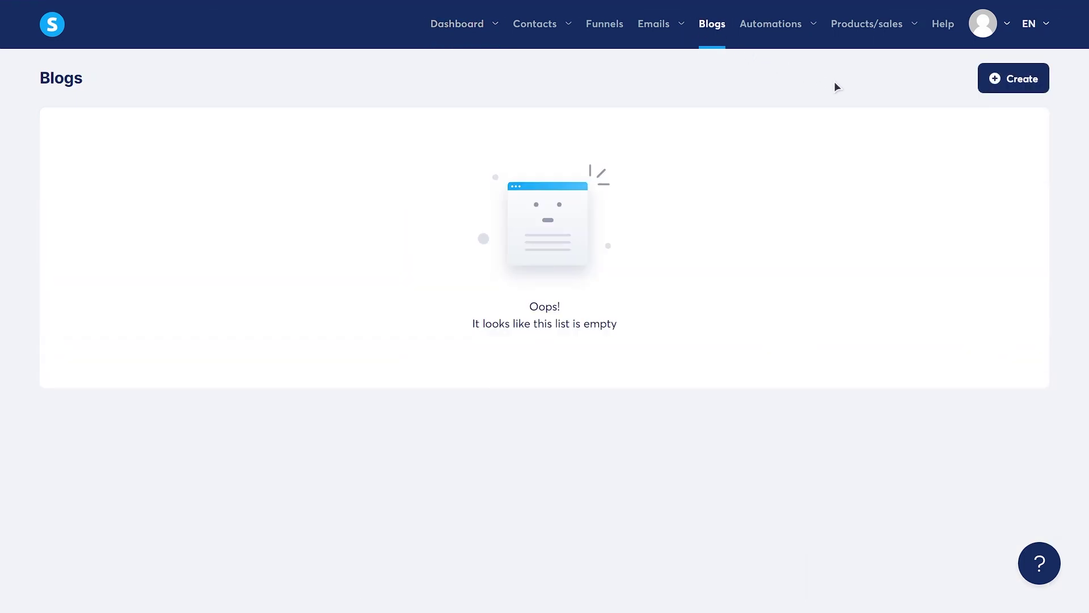
Fill in a new blog named Blog with URL path 'home' and the Explore the Universe template
{"action": "left_click", "coordinate": [1017, 82]}
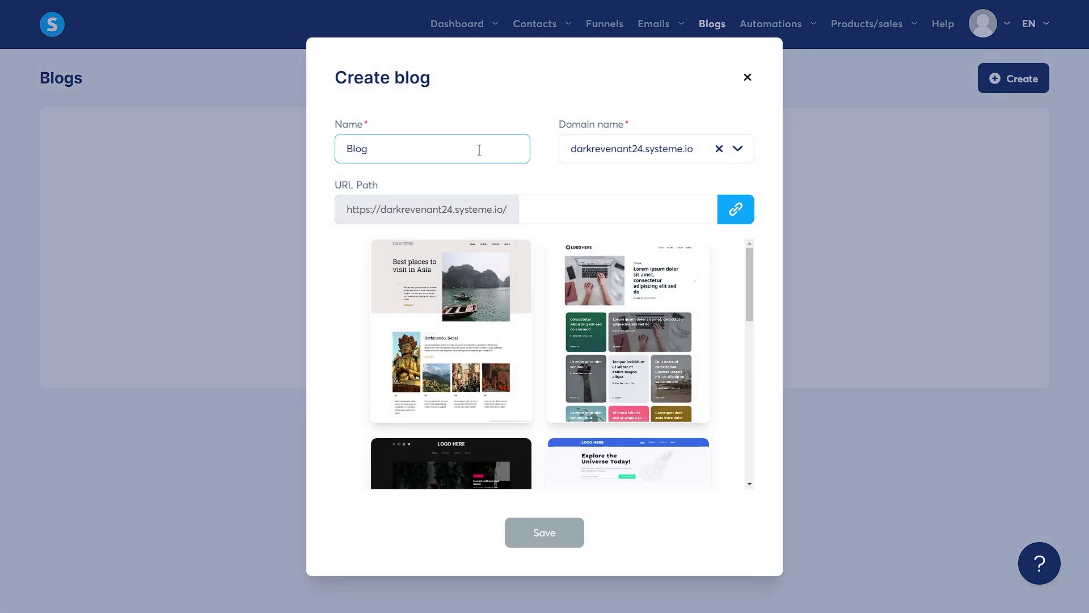
{"action": "left_click", "coordinate": [554, 216]}
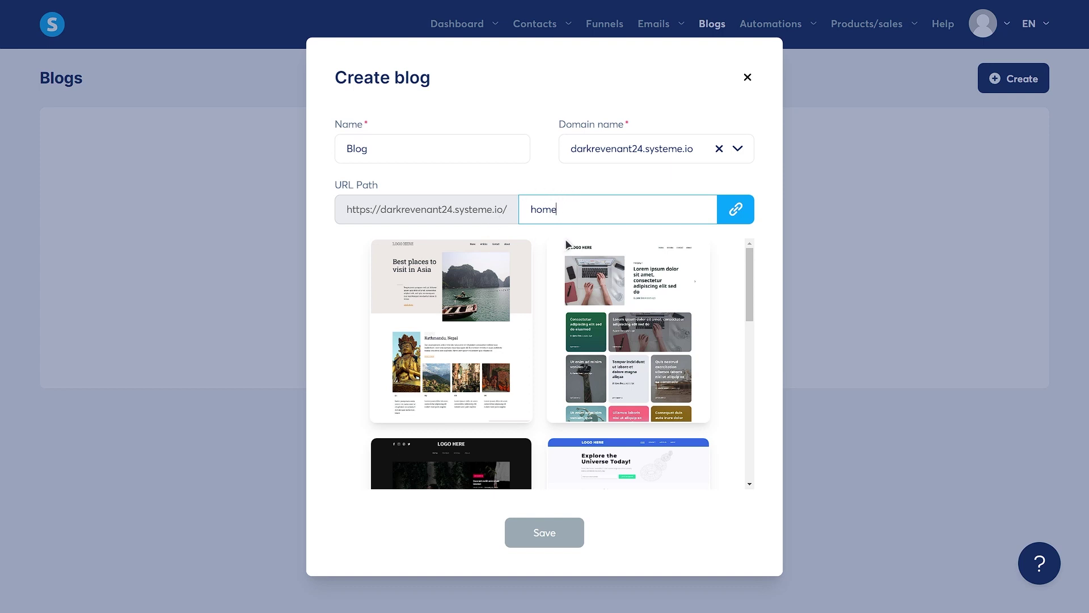
{"action": "scroll", "coordinate": [749, 256], "scroll_direction": "down", "scroll_amount": 1}
{"action": "left_click_drag", "start_coordinate": [749, 263], "coordinate": [754, 315]}
{"action": "mouse_move", "coordinate": [667, 321]}
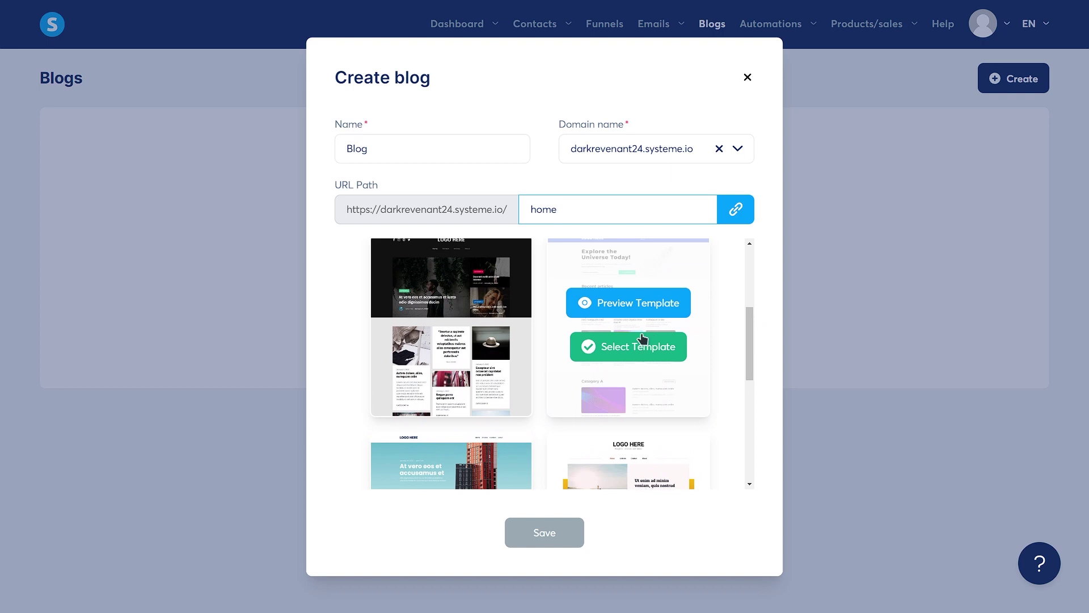
{"action": "left_click", "coordinate": [622, 353]}
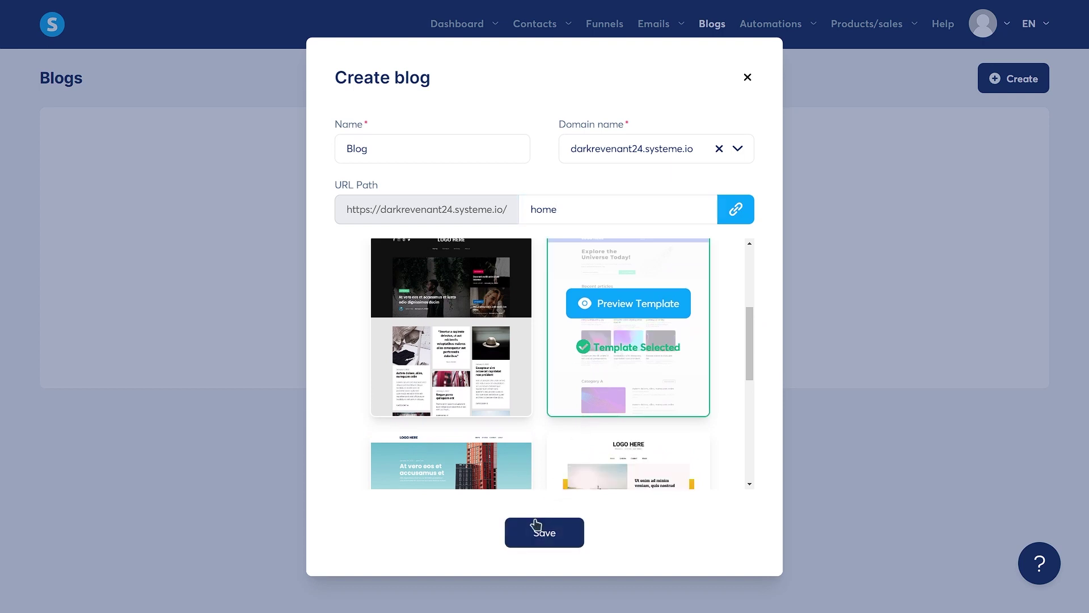
Save the new blog and scroll through its live site
{"action": "left_click", "coordinate": [530, 538]}
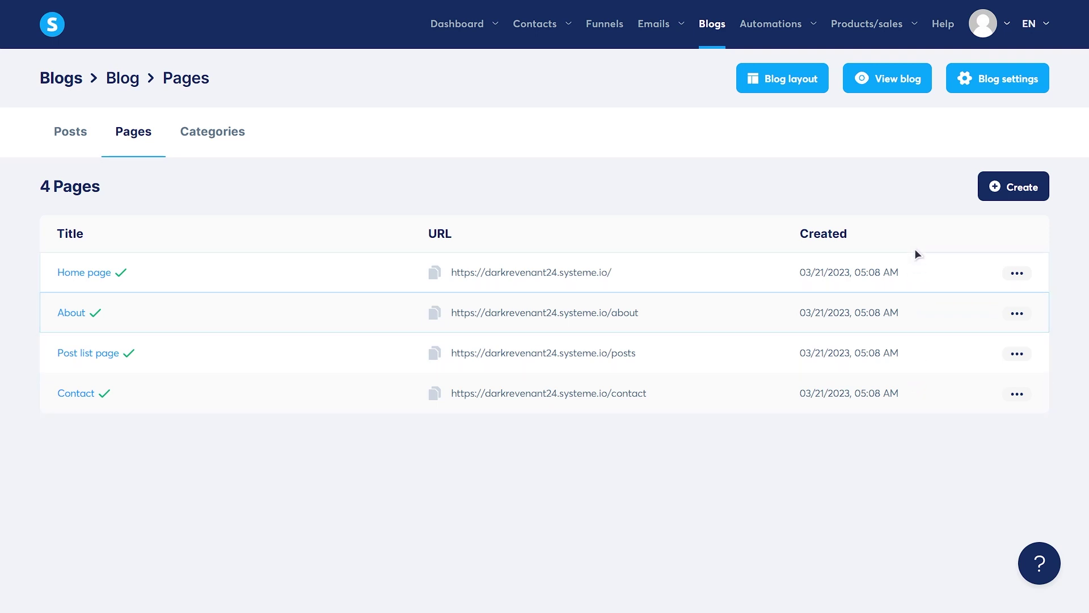
{"action": "left_click", "coordinate": [900, 78]}
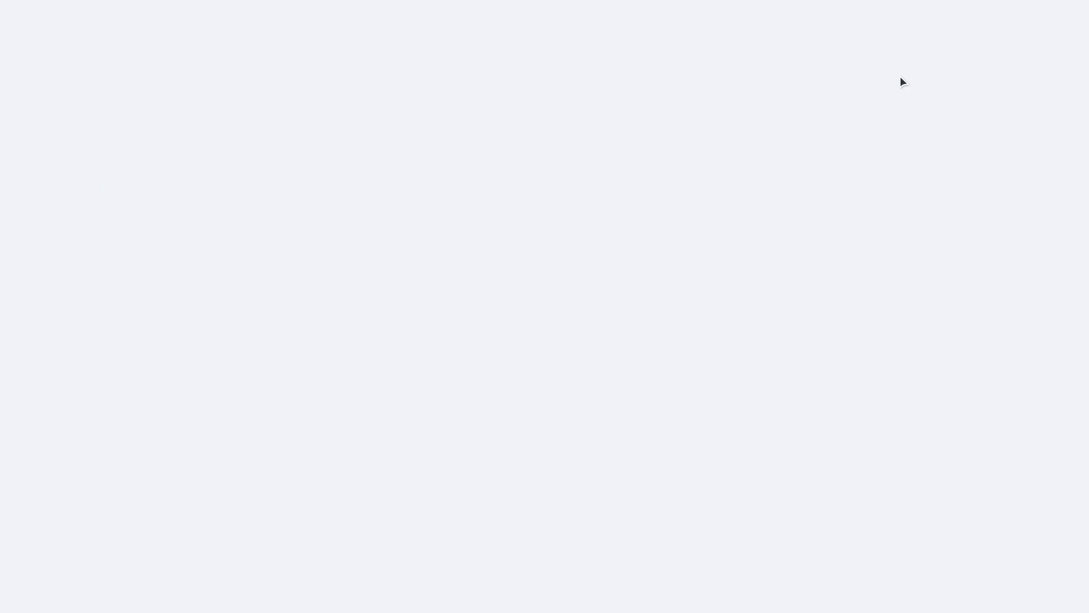
{"action": "scroll", "coordinate": [980, 270], "scroll_direction": "down", "scroll_amount": 2}
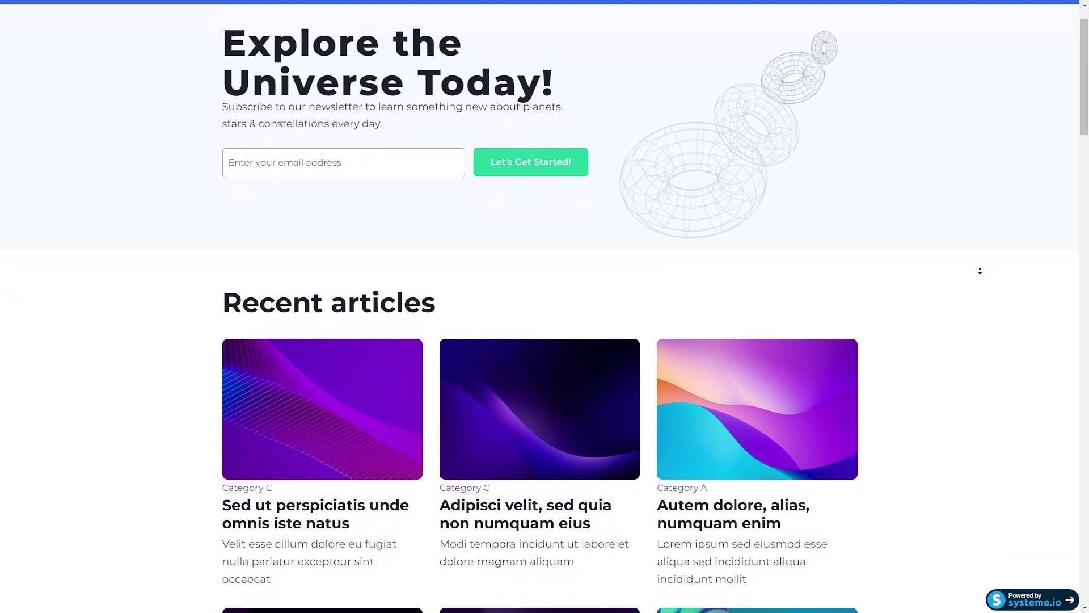
{"action": "scroll", "coordinate": [980, 270], "scroll_direction": "down", "scroll_amount": 2}
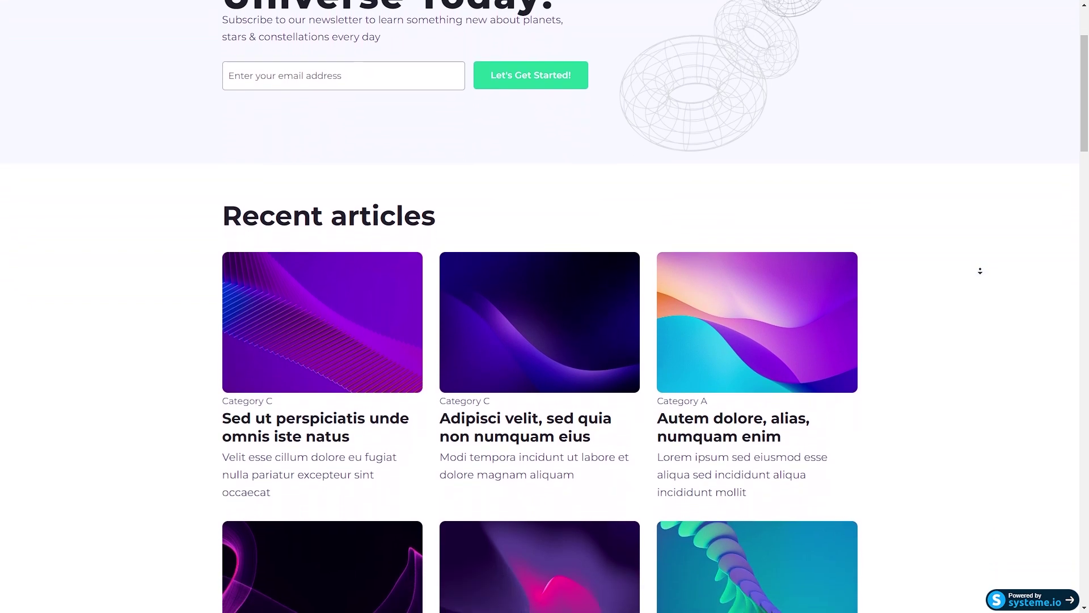
{"action": "scroll", "coordinate": [980, 271], "scroll_direction": "down", "scroll_amount": 2}
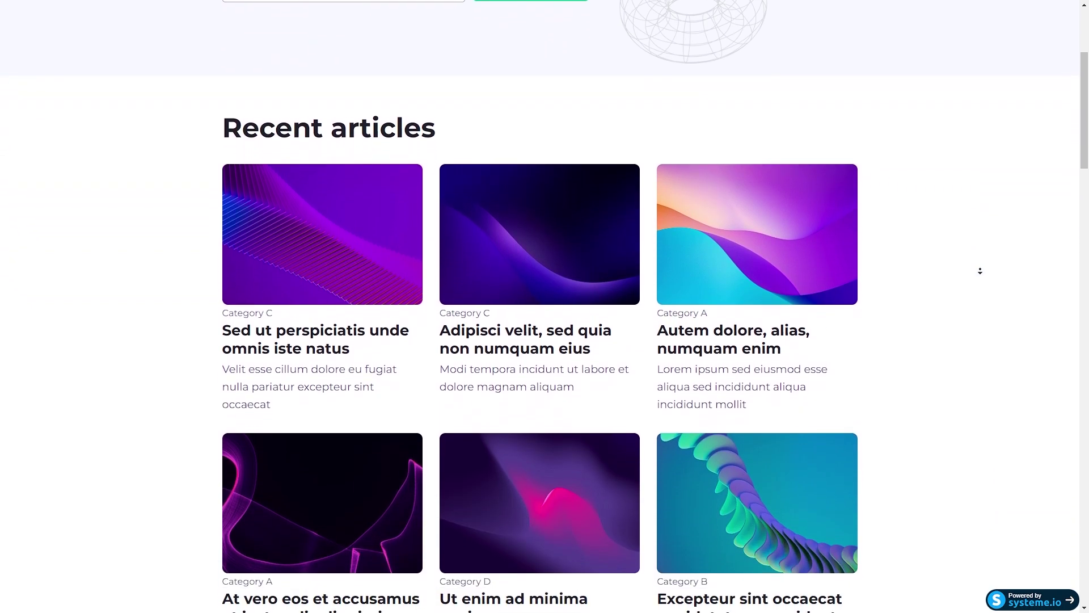
{"action": "scroll", "coordinate": [980, 271], "scroll_direction": "down", "scroll_amount": 2}
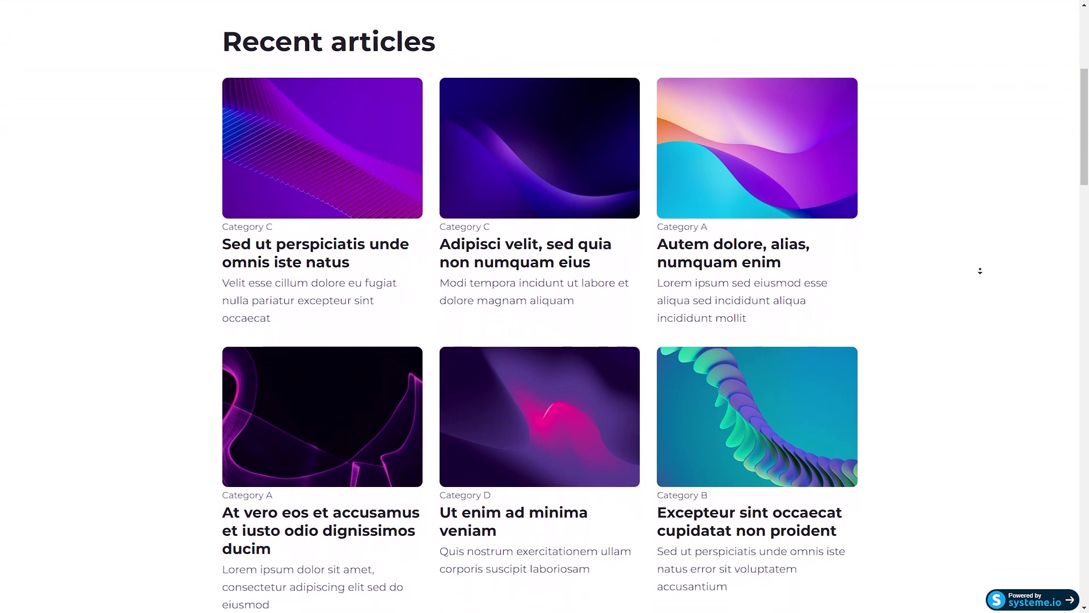
{"action": "scroll", "coordinate": [980, 271], "scroll_direction": "down", "scroll_amount": 2}
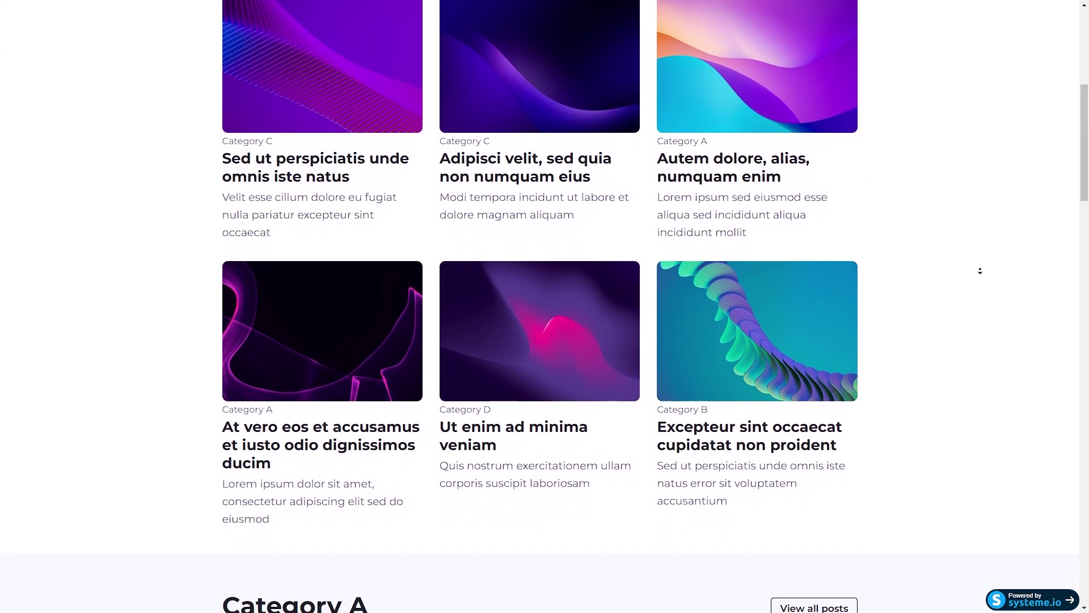
{"action": "scroll", "coordinate": [980, 270], "scroll_direction": "down", "scroll_amount": 2}
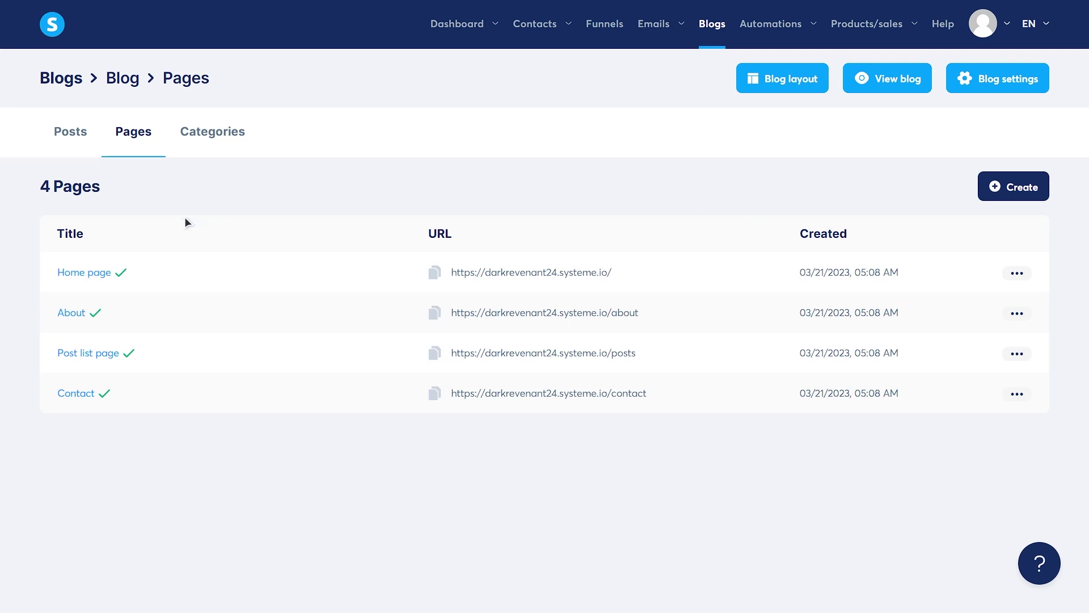
Change the Home page headline to 'Best Laptop of 2023', save it, and preview
{"action": "left_click", "coordinate": [88, 273]}
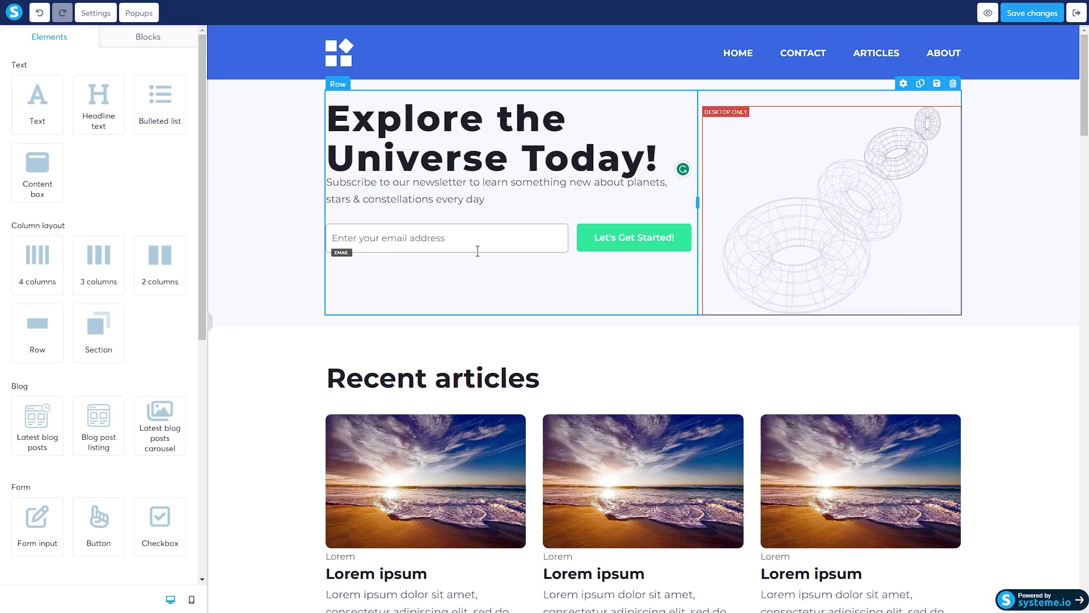
{"action": "double_click", "coordinate": [633, 151]}
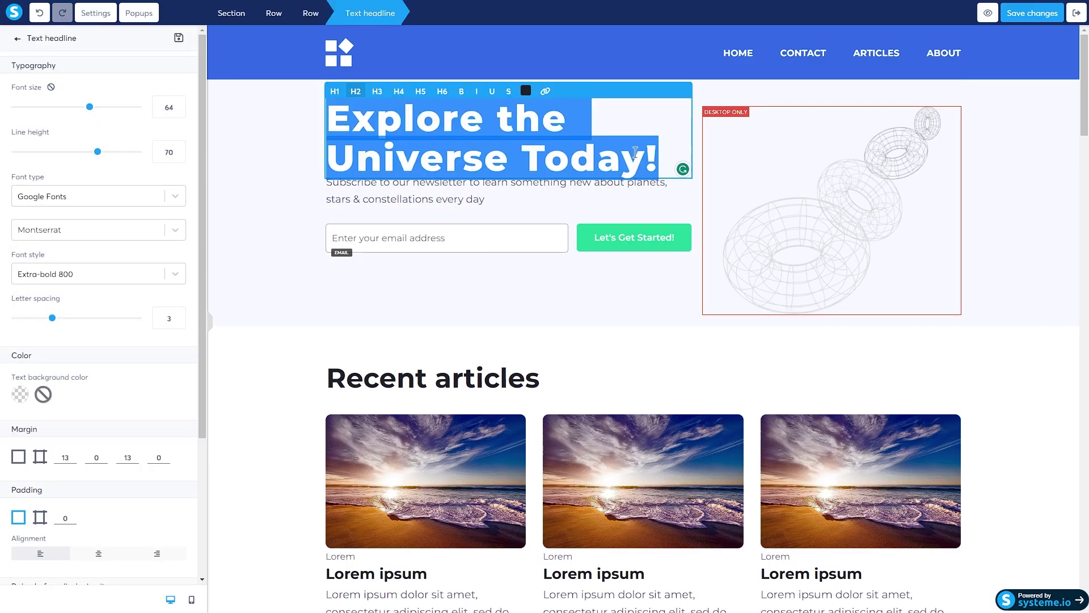
{"action": "type", "text": "Best Lapti"}
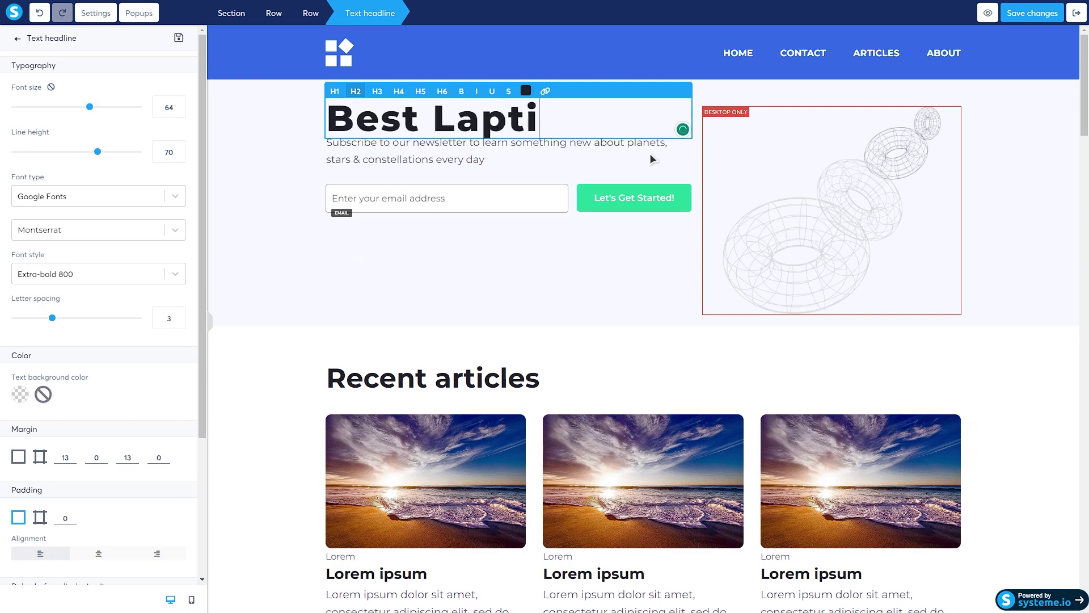
{"action": "key", "text": "BackSpace"}
{"action": "type", "text": "op of 2023"}
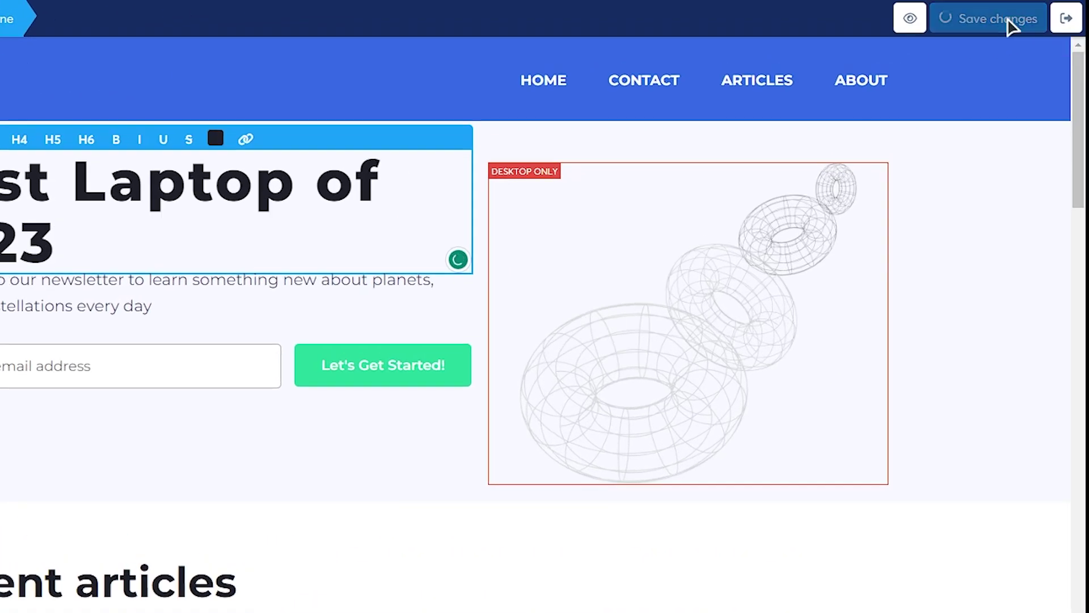
{"action": "left_click", "coordinate": [1043, 18]}
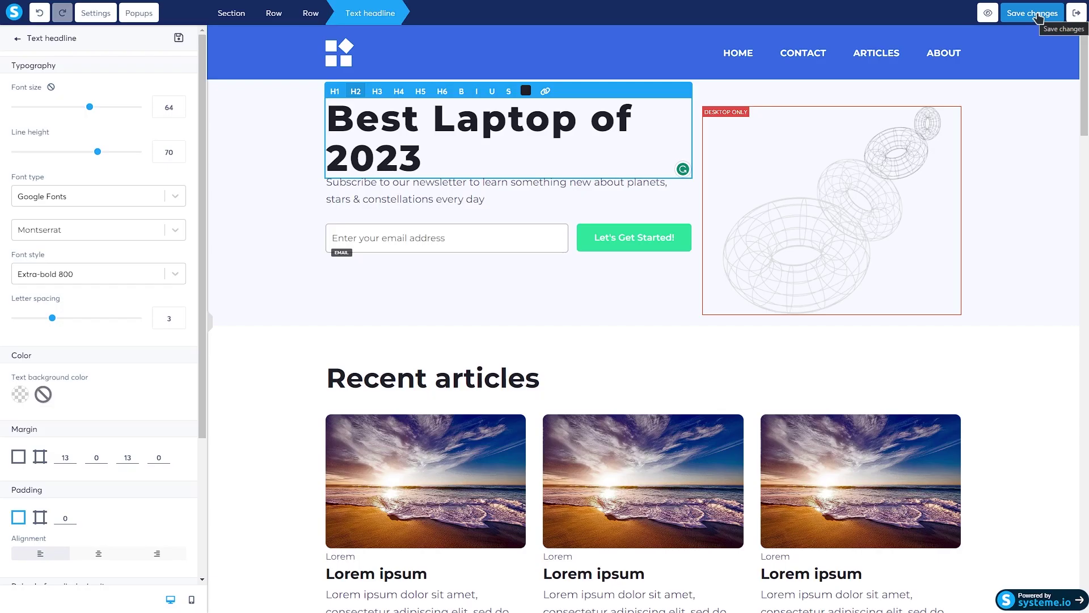
{"action": "left_click", "coordinate": [988, 14]}
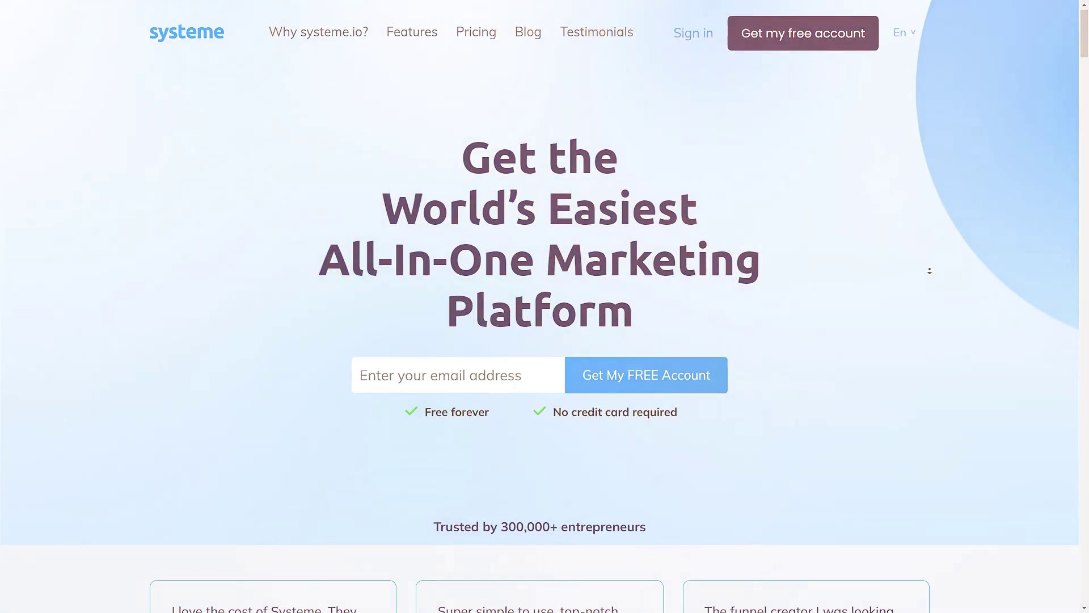
Scroll down the systeme.io homepage to the customer testimonials
{"action": "scroll", "coordinate": [927, 278], "scroll_direction": "down", "scroll_amount": 2}
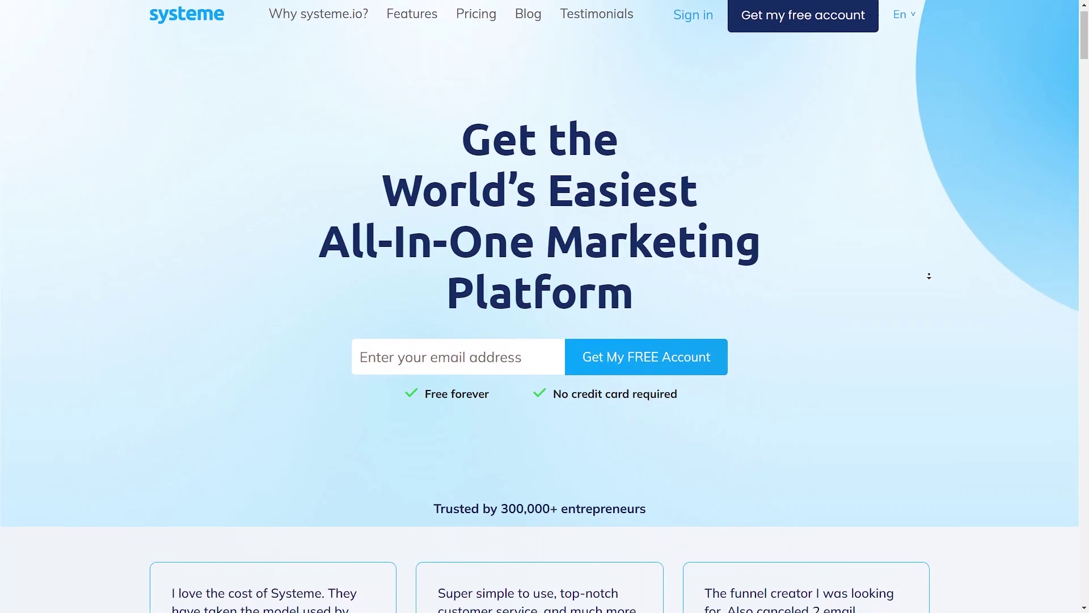
{"action": "scroll", "coordinate": [928, 277], "scroll_direction": "down", "scroll_amount": 2}
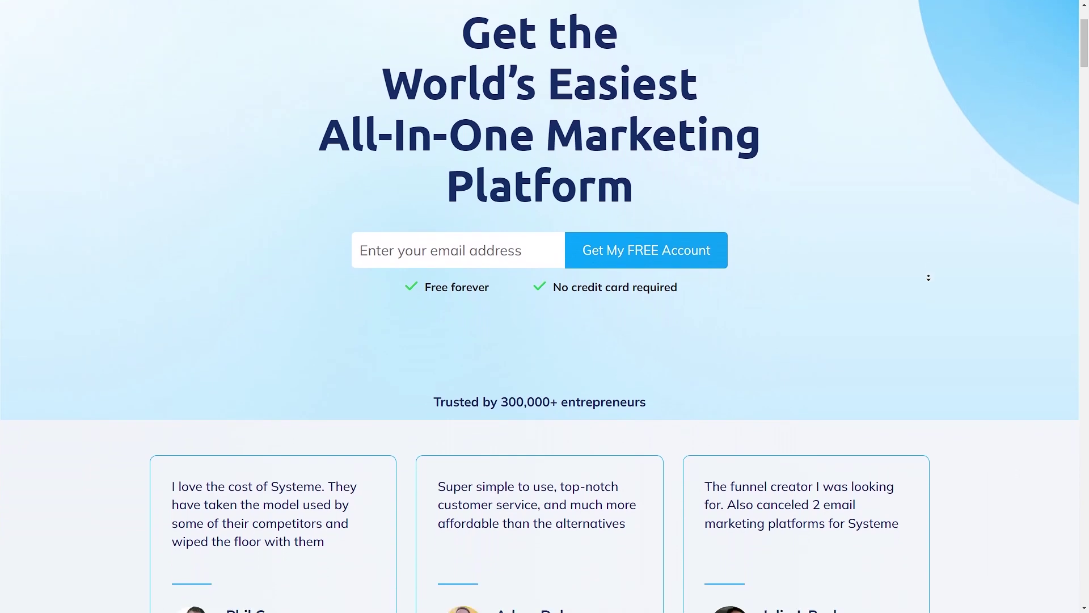
{"action": "scroll", "coordinate": [928, 278], "scroll_direction": "down", "scroll_amount": 2}
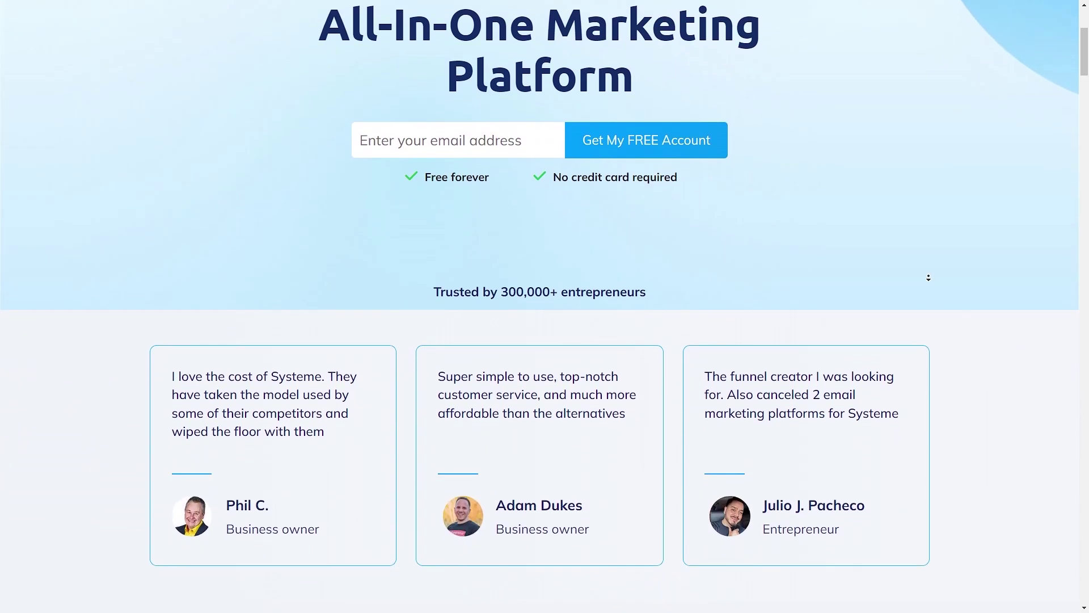
{"action": "scroll", "coordinate": [928, 277], "scroll_direction": "down", "scroll_amount": 2}
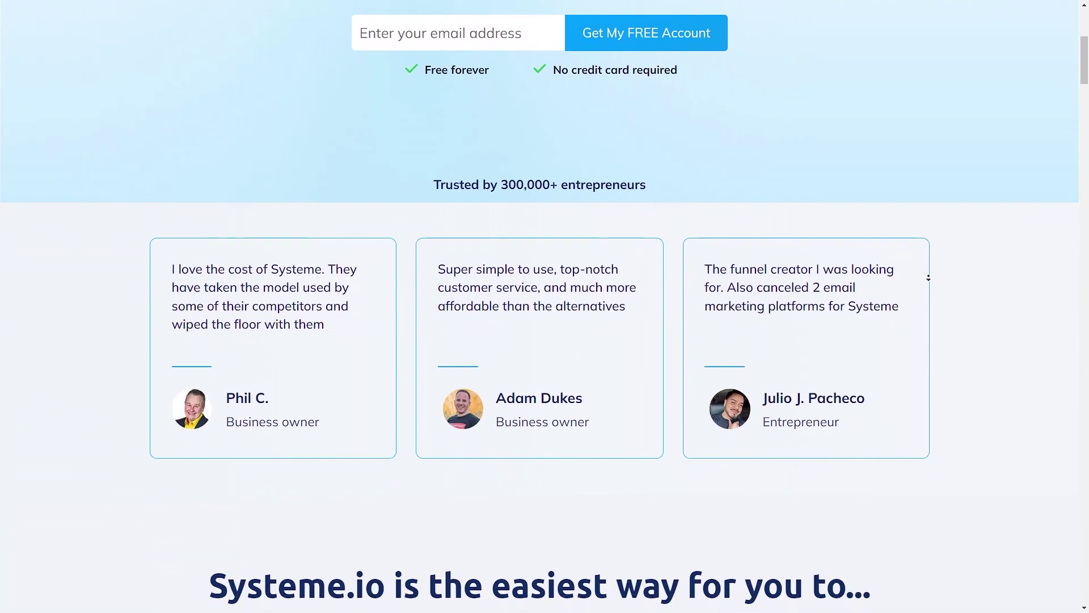
{"action": "scroll", "coordinate": [928, 277], "scroll_direction": "down", "scroll_amount": 2}
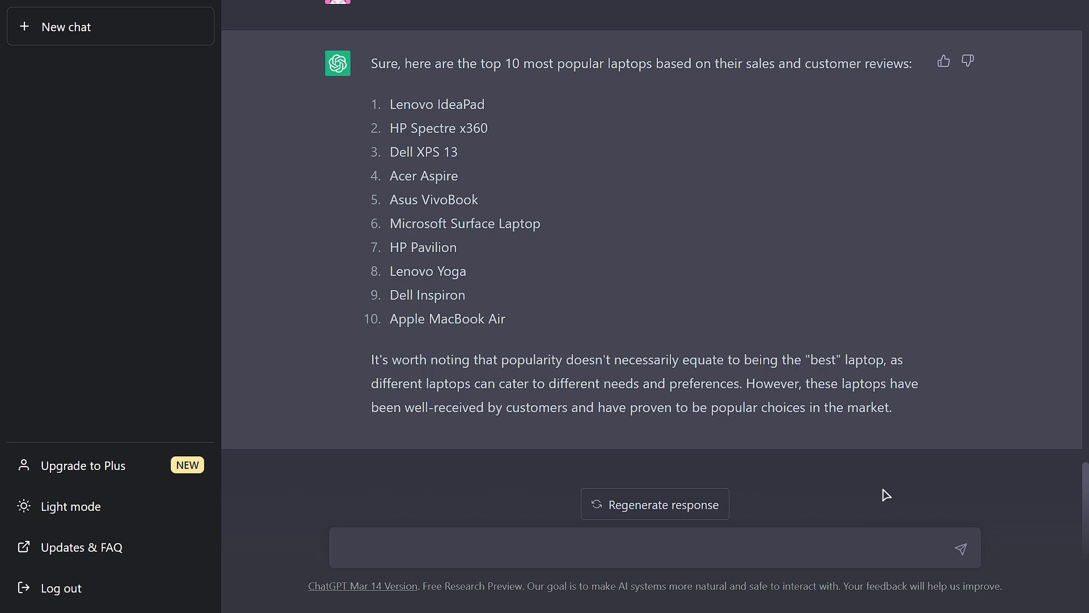
{"action": "scroll", "coordinate": [965, 460], "scroll_direction": "up", "scroll_amount": 2}
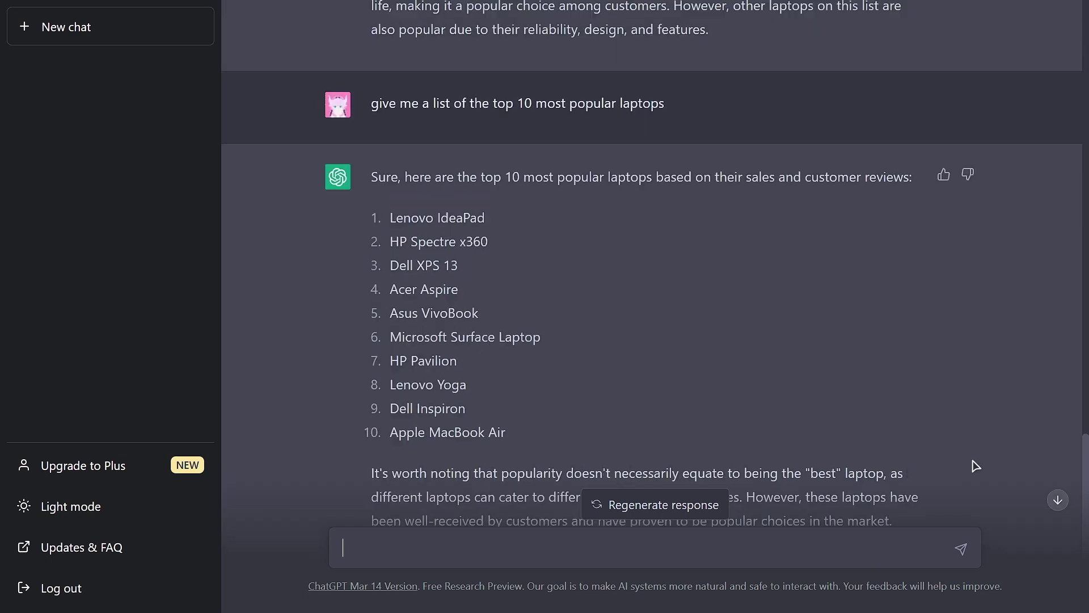
{"action": "left_click_drag", "start_coordinate": [371, 103], "coordinate": [776, 122]}
{"action": "left_click", "coordinate": [774, 122]}
{"action": "scroll", "coordinate": [838, 295], "scroll_direction": "down", "scroll_amount": 2}
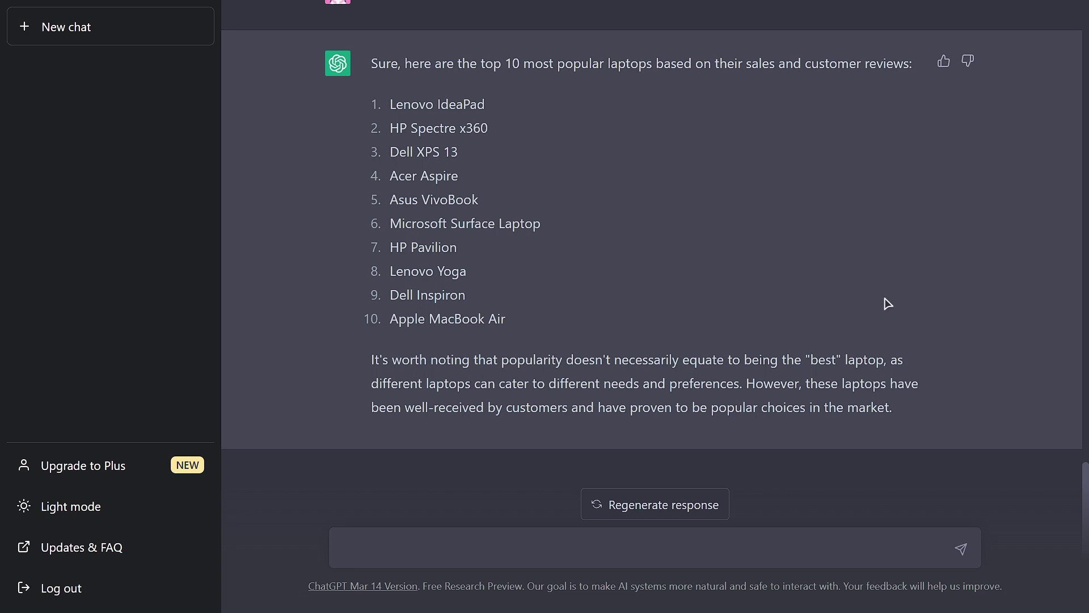
{"action": "scroll", "coordinate": [993, 321], "scroll_direction": "up", "scroll_amount": 1}
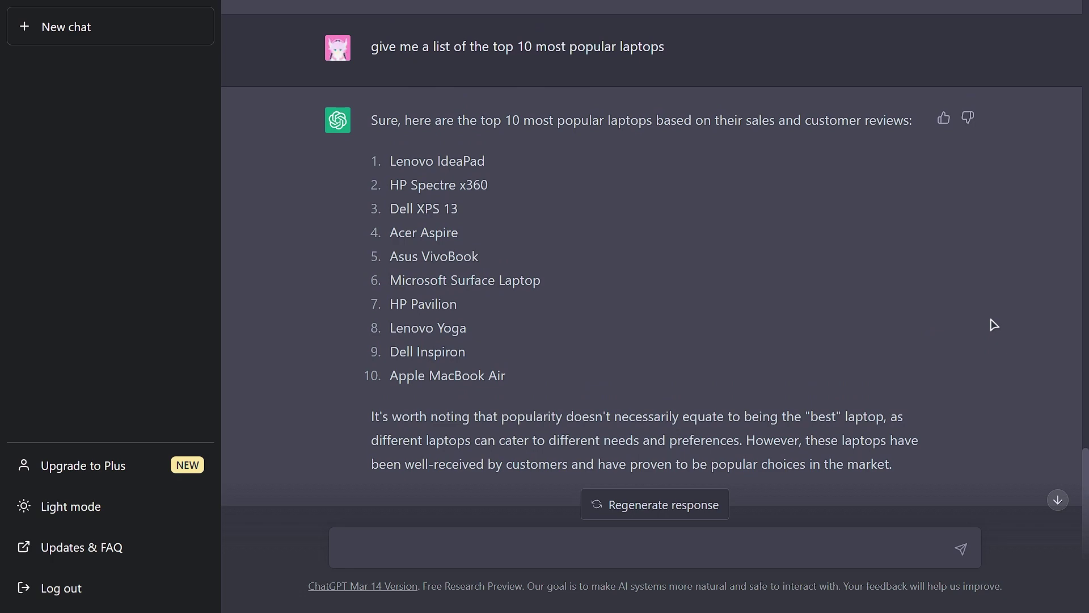
{"action": "scroll", "coordinate": [994, 323], "scroll_direction": "down", "scroll_amount": 1}
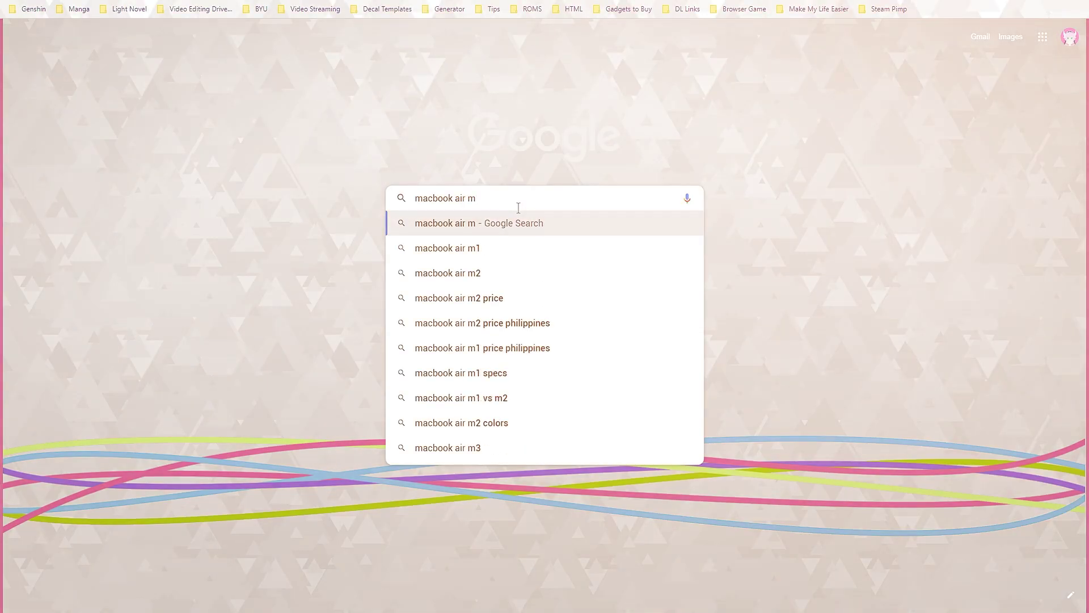
{"action": "key", "text": "BackSpace"}
{"action": "type", "text": "latest"}
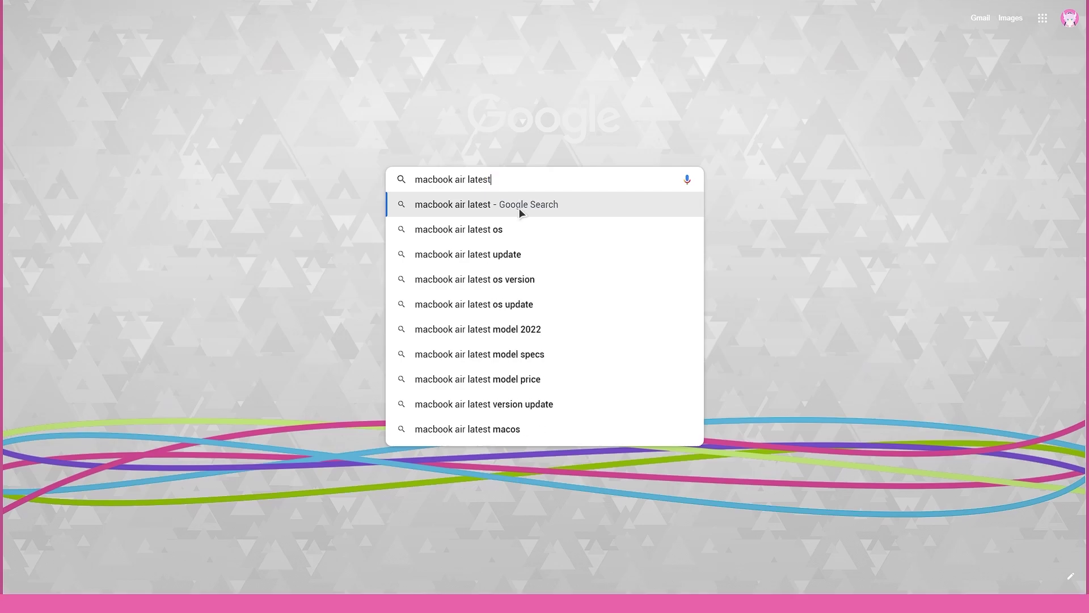
{"action": "key", "text": "Return"}
{"action": "left_click", "coordinate": [216, 150]}
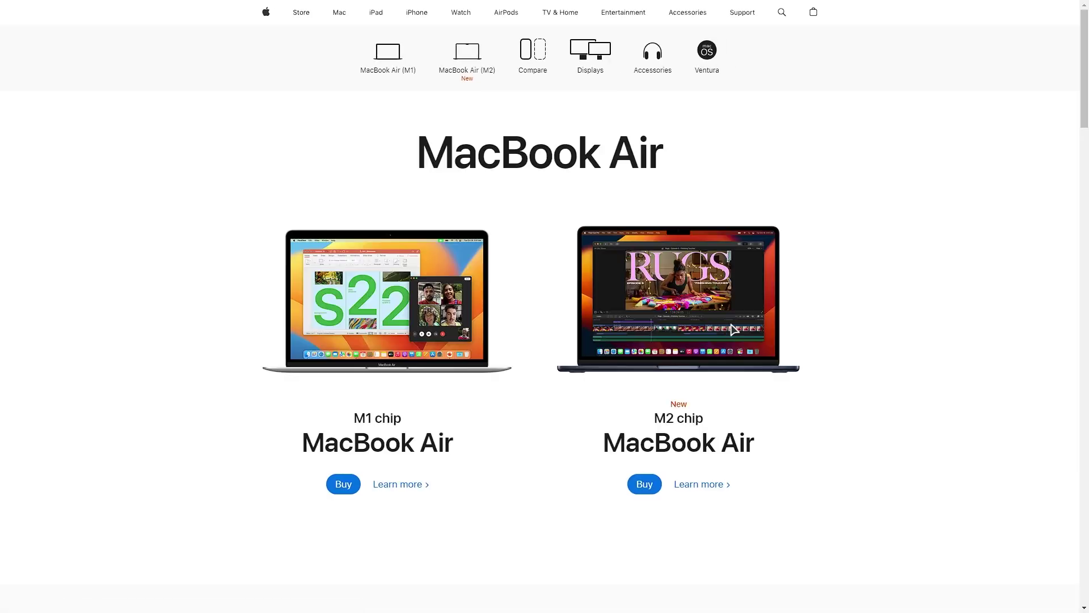
{"action": "scroll", "coordinate": [793, 339], "scroll_direction": "down", "scroll_amount": 2}
{"action": "scroll", "coordinate": [798, 358], "scroll_direction": "up", "scroll_amount": 1}
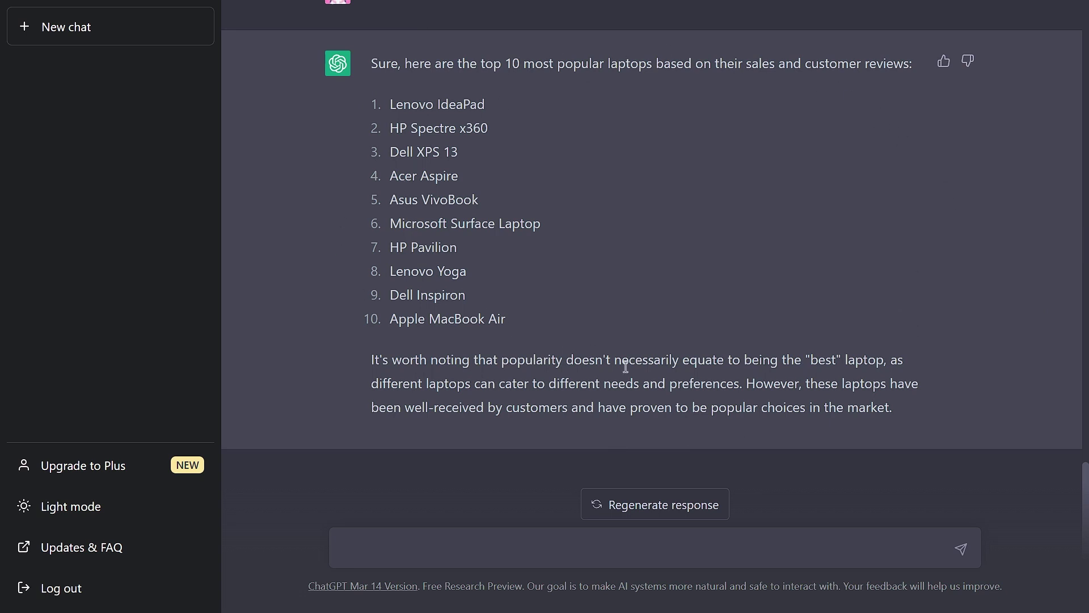
Ask ChatGPT for a 300-word essay about the MacBook Air M2 and scroll through the reply
{"action": "left_click", "coordinate": [776, 542]}
{"action": "type", "text": "Create a 300"}
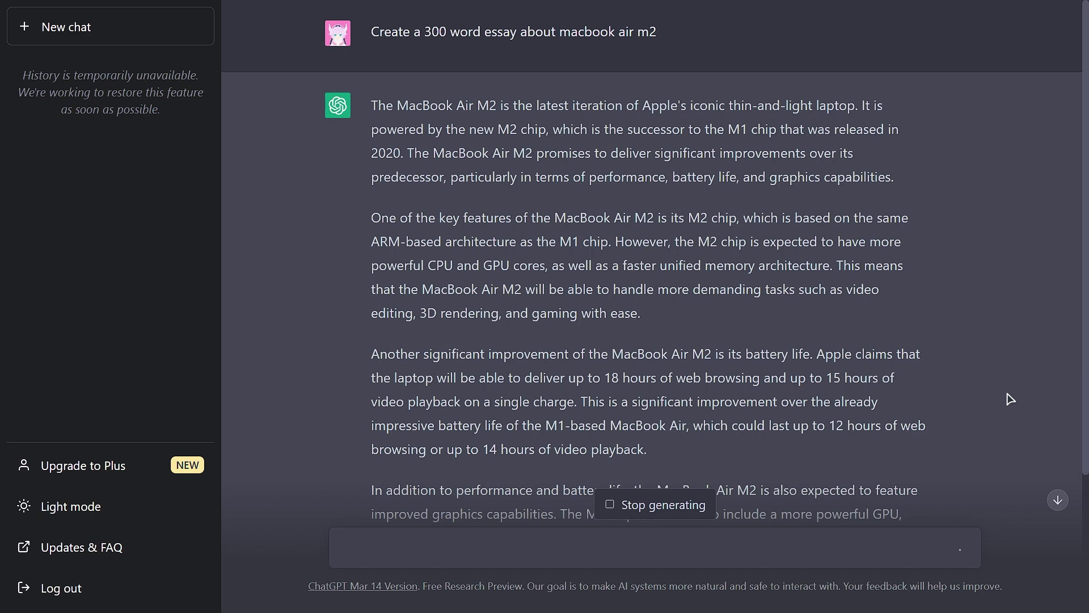
{"action": "scroll", "coordinate": [1009, 401], "scroll_direction": "down", "scroll_amount": 1}
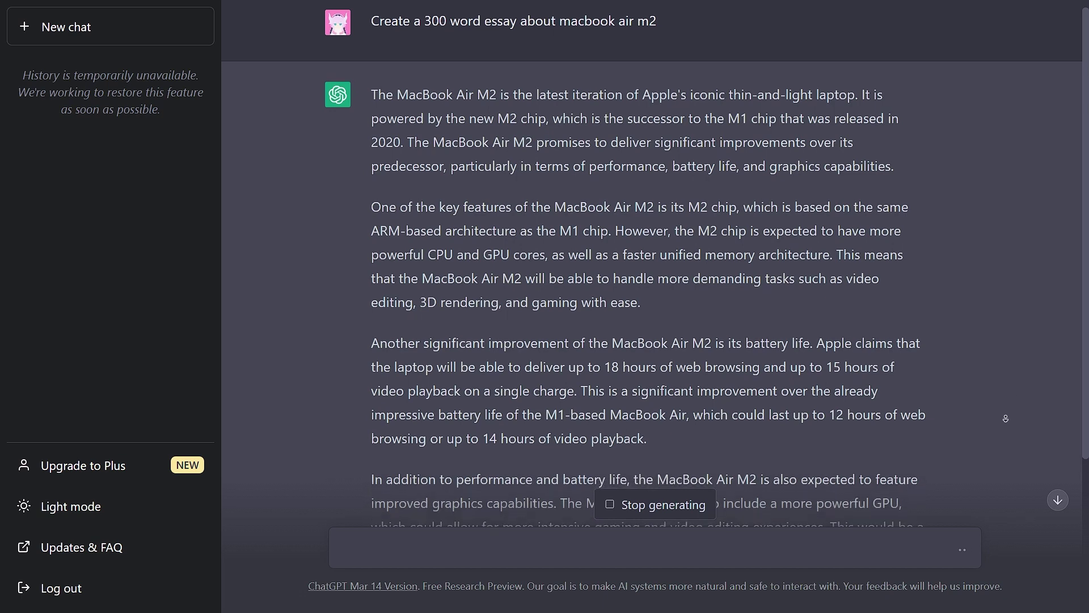
{"action": "scroll", "coordinate": [1005, 421], "scroll_direction": "down", "scroll_amount": 2}
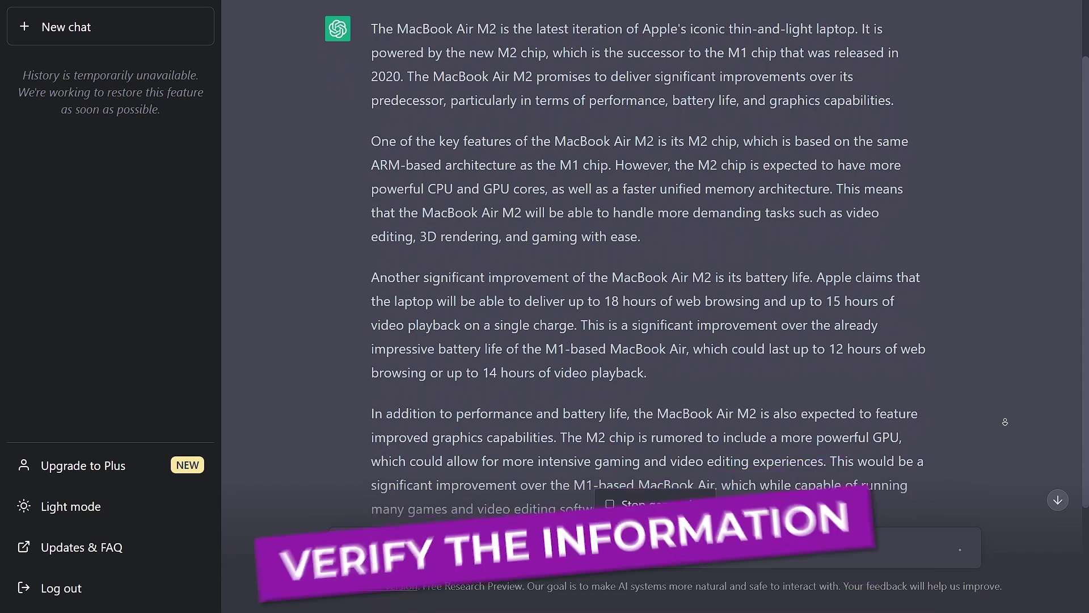
{"action": "scroll", "coordinate": [1004, 423], "scroll_direction": "down", "scroll_amount": 3}
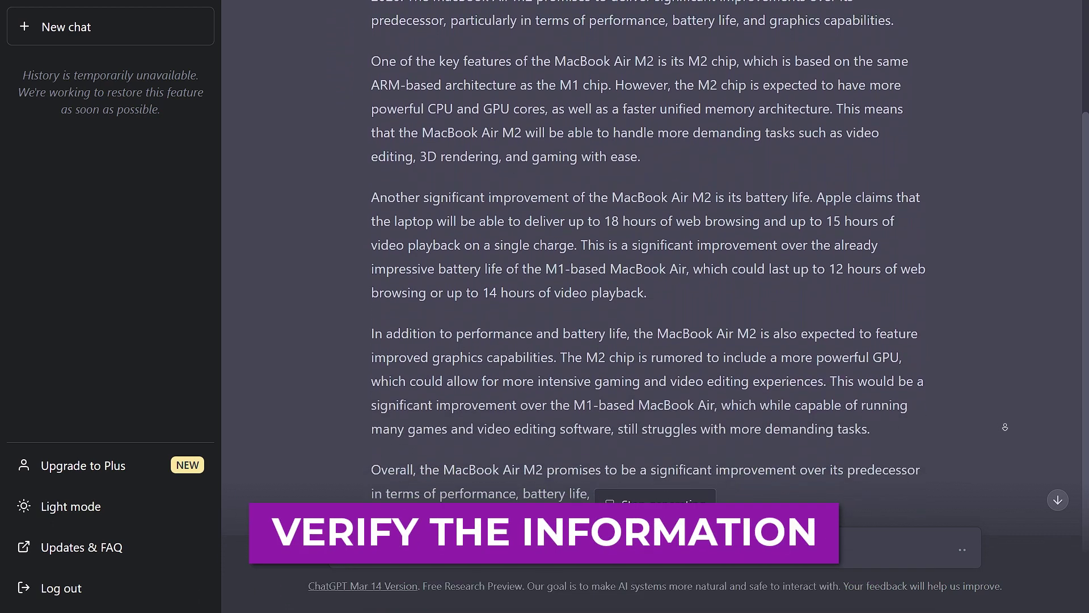
{"action": "scroll", "coordinate": [1005, 427], "scroll_direction": "down", "scroll_amount": 2}
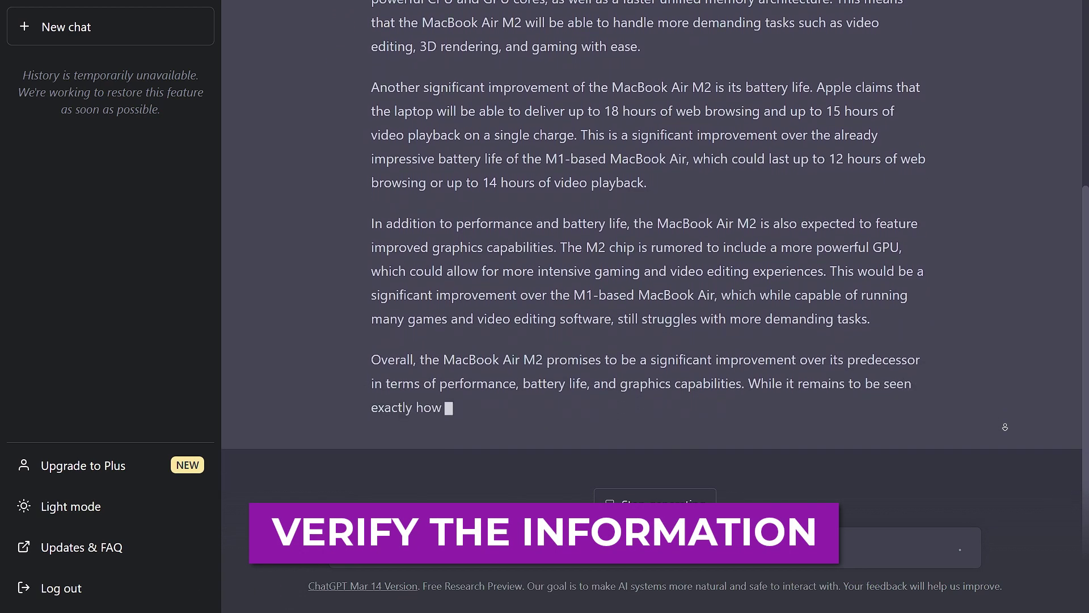
{"action": "middle_click", "coordinate": [1008, 429]}
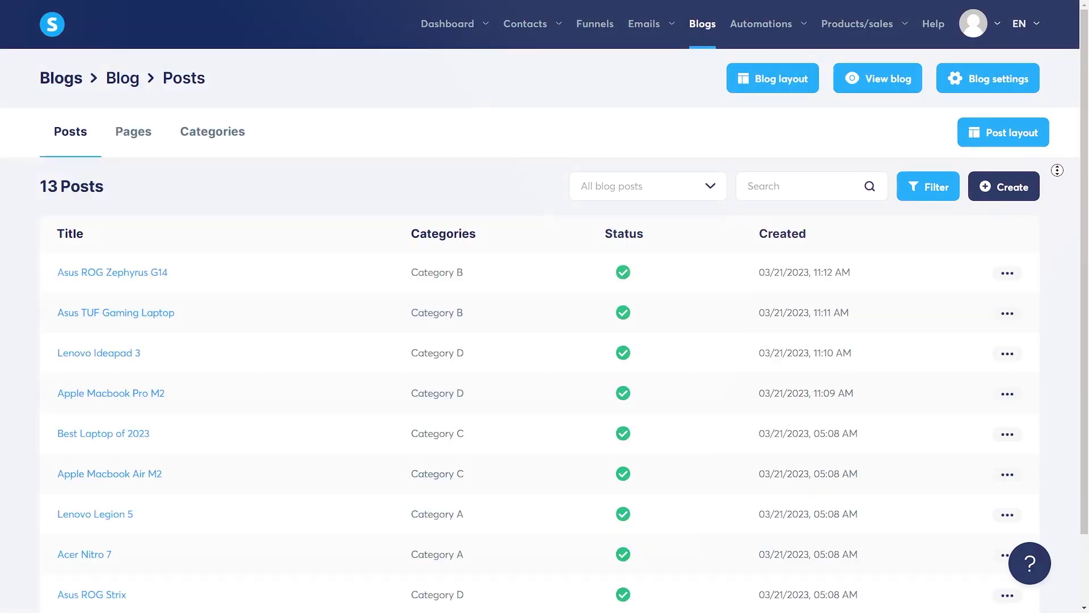
{"action": "scroll", "coordinate": [545, 340], "scroll_direction": "down", "scroll_amount": 2}
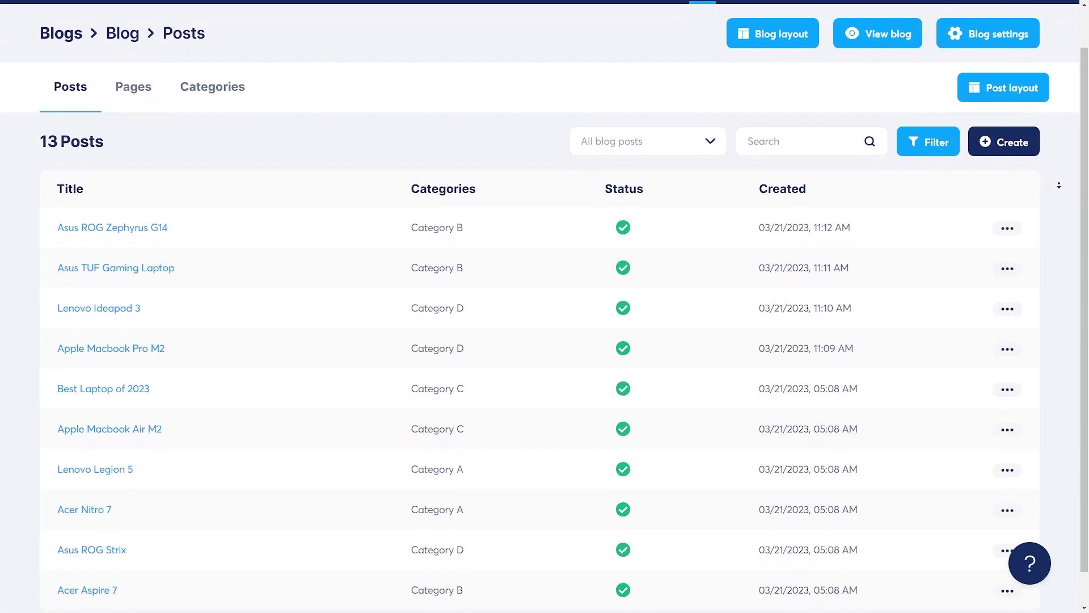
{"action": "scroll", "coordinate": [545, 340], "scroll_direction": "down", "scroll_amount": 1}
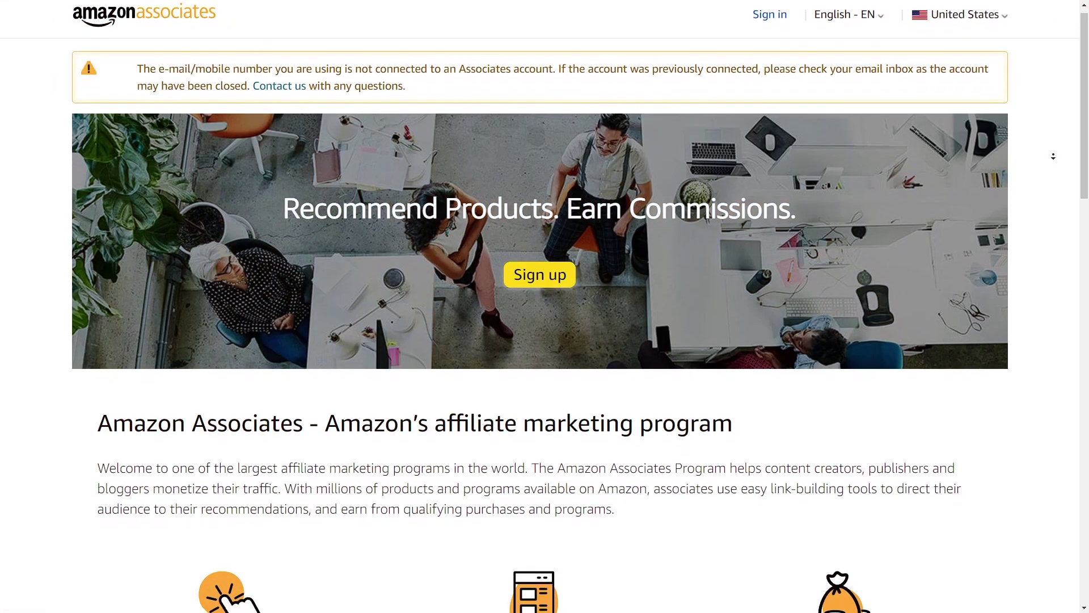
Open the Amazon Associates sign-up page in a new tab
{"action": "middle_click", "coordinate": [1053, 157]}
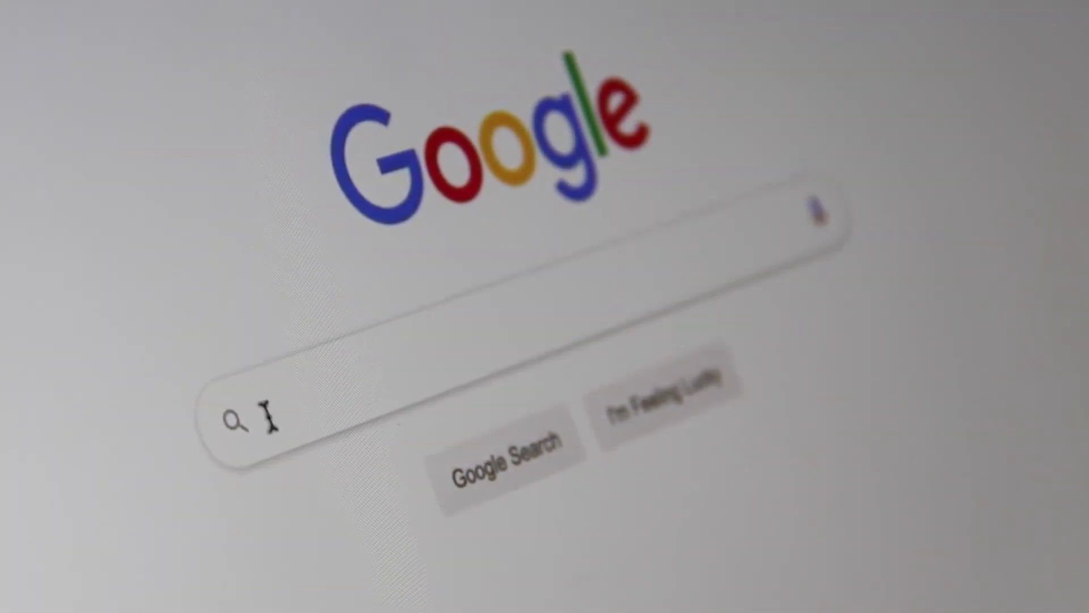
Begin a search by typing 'Se'
{"action": "type", "text": "Se"}
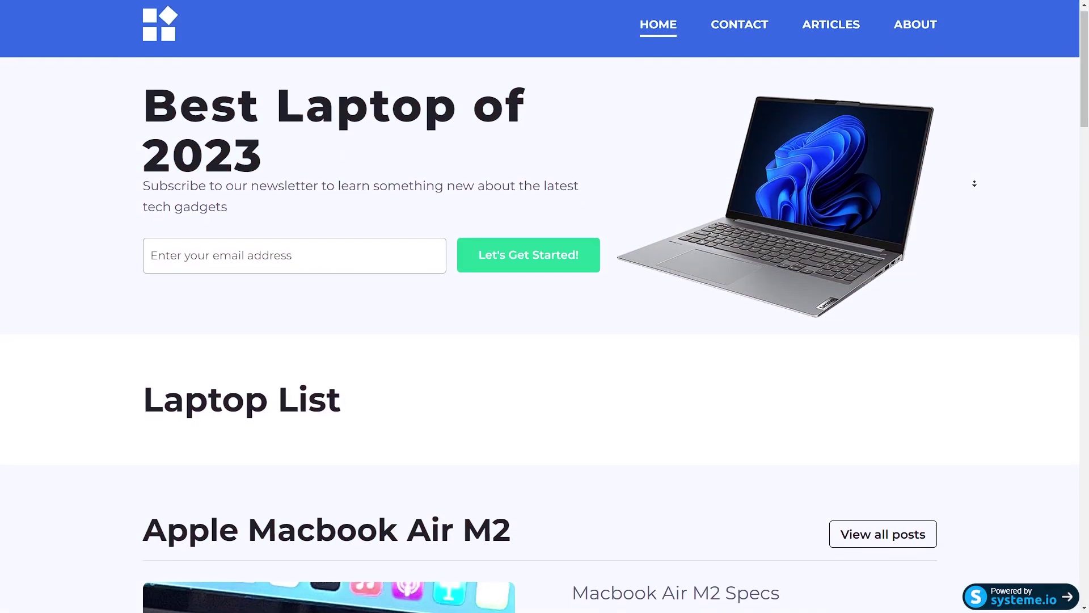
Scroll down the published 'Best Laptop of 2023' blog past the laptop image to the Laptop List posts
{"action": "scroll", "coordinate": [974, 183], "scroll_direction": "down", "scroll_amount": 1}
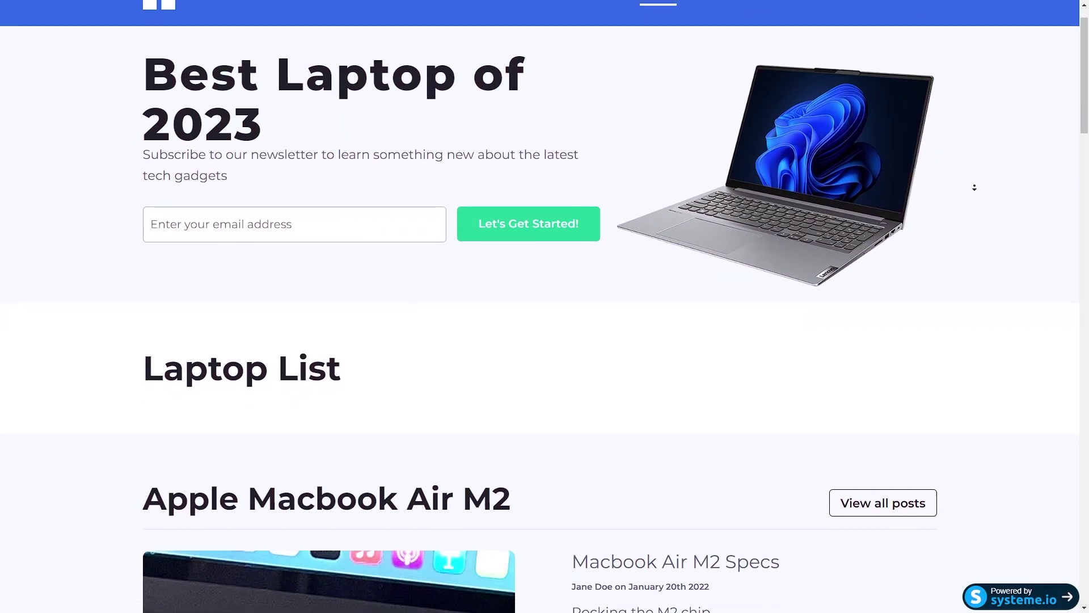
{"action": "scroll", "coordinate": [975, 190], "scroll_direction": "down", "scroll_amount": 2}
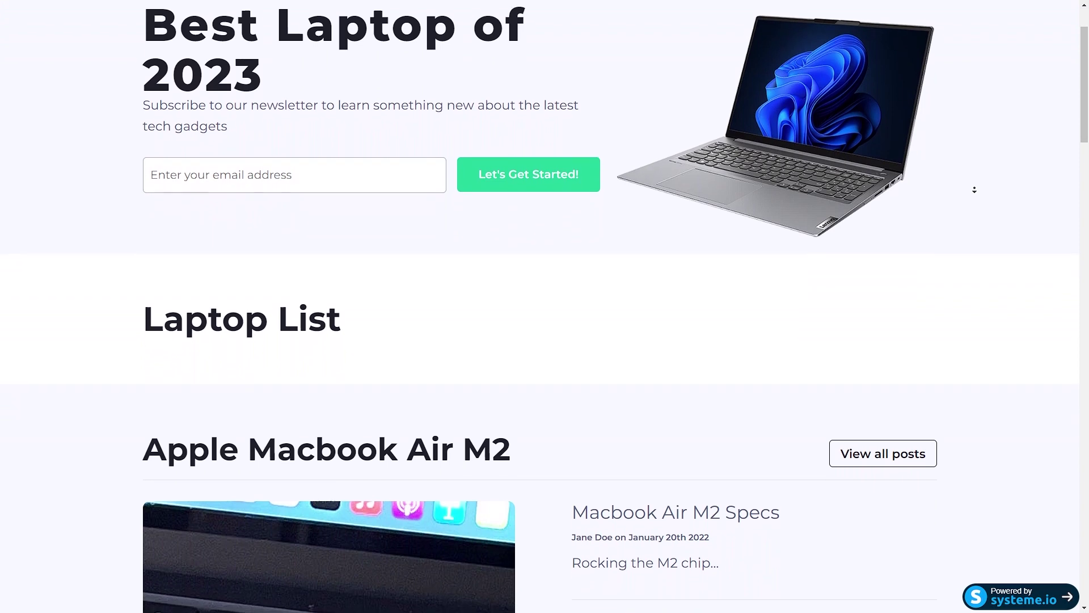
{"action": "scroll", "coordinate": [974, 190], "scroll_direction": "down", "scroll_amount": 1}
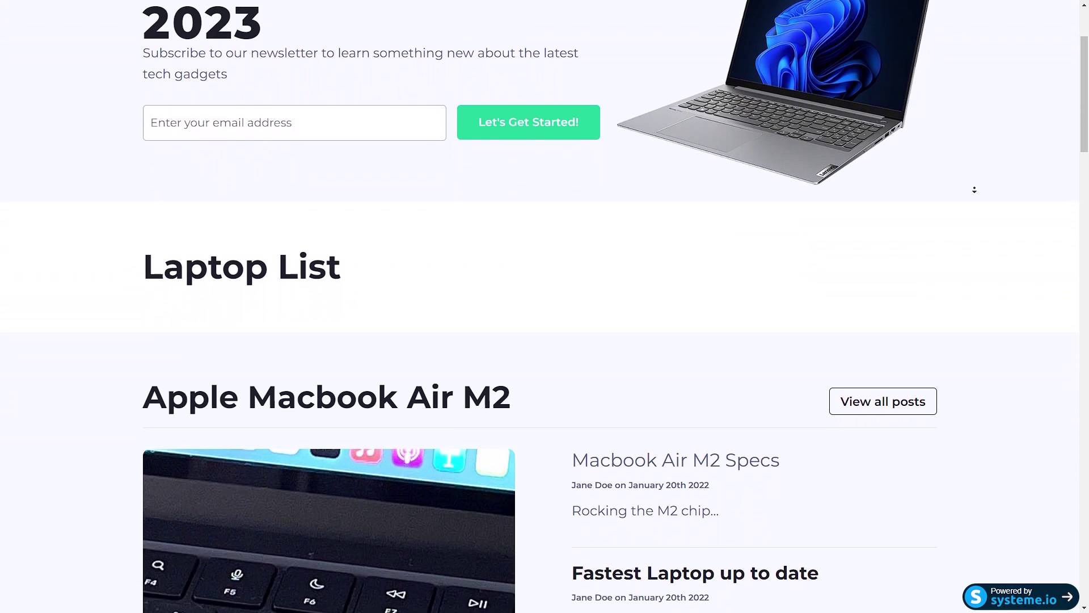
{"action": "scroll", "coordinate": [974, 189], "scroll_direction": "down", "scroll_amount": 2}
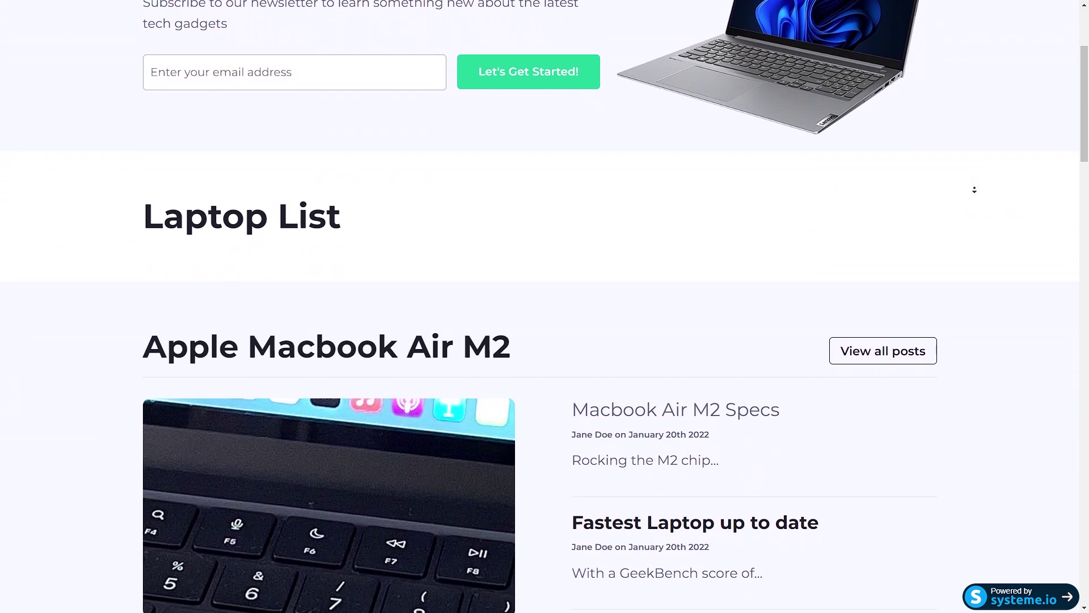
{"action": "scroll", "coordinate": [974, 189], "scroll_direction": "down", "scroll_amount": 2}
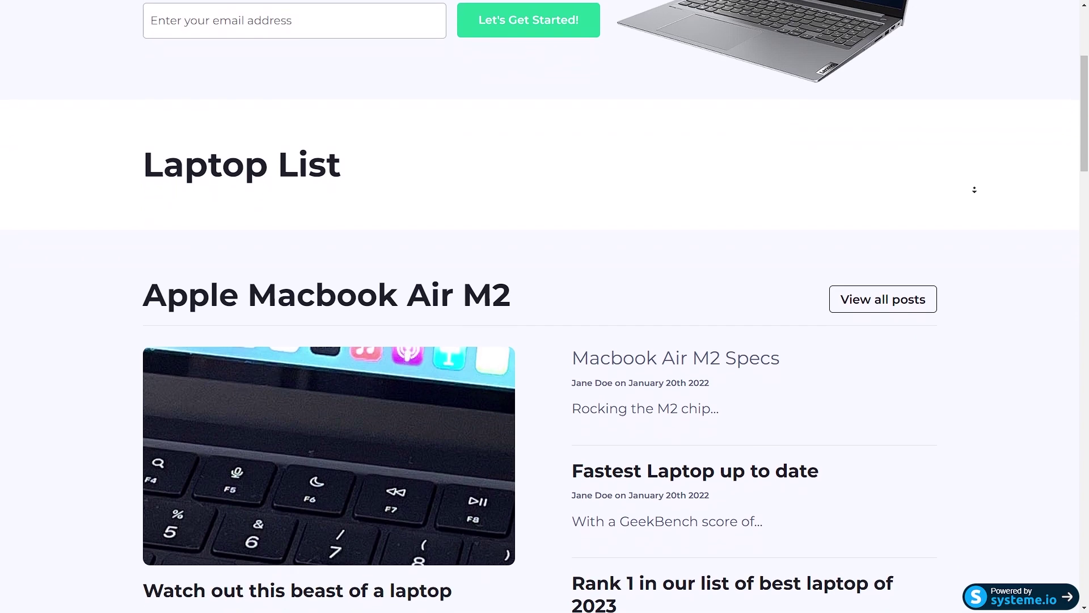
{"action": "scroll", "coordinate": [975, 190], "scroll_direction": "down", "scroll_amount": 2}
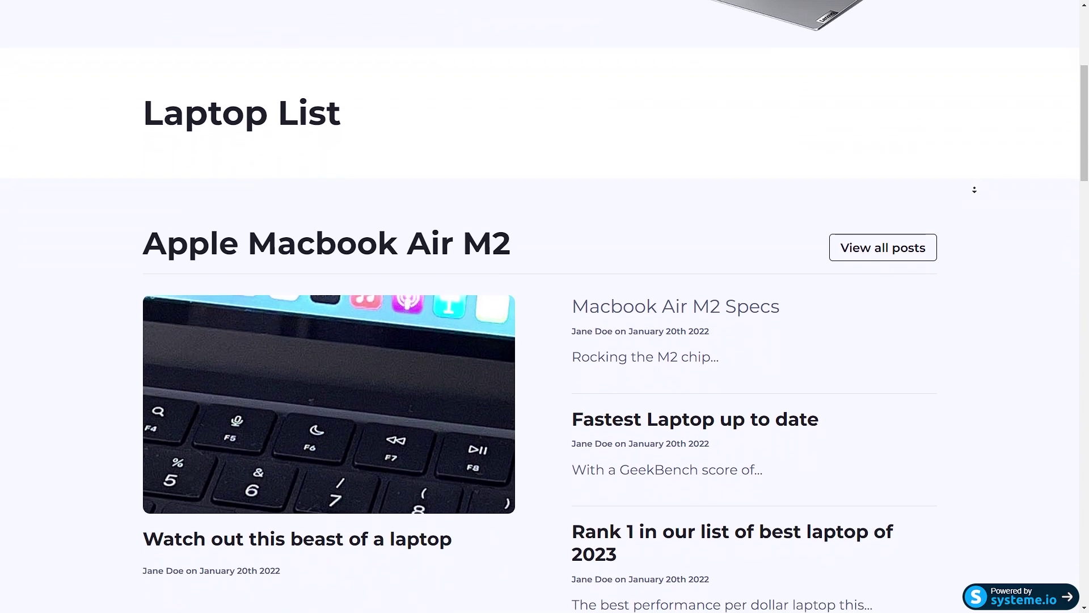
{"action": "scroll", "coordinate": [974, 190], "scroll_direction": "down", "scroll_amount": 2}
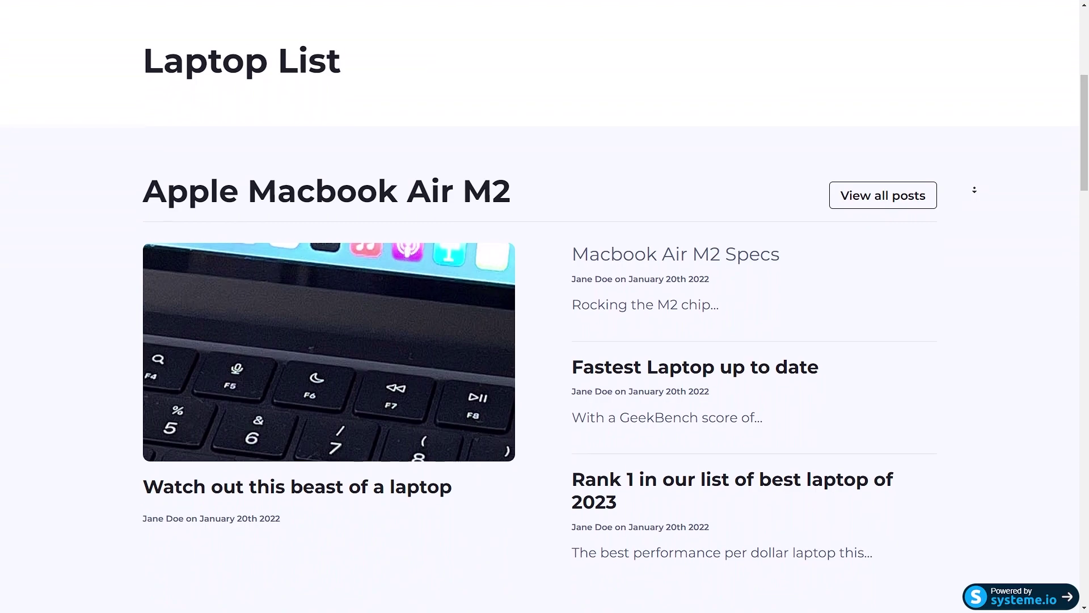
{"action": "scroll", "coordinate": [975, 189], "scroll_direction": "down", "scroll_amount": 2}
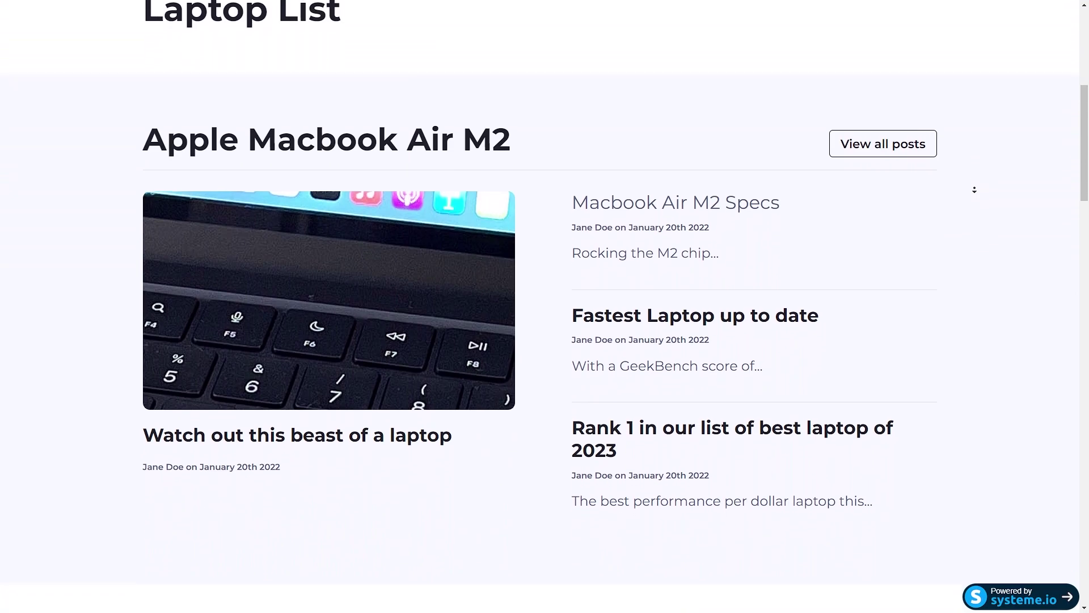
{"action": "scroll", "coordinate": [974, 190], "scroll_direction": "down", "scroll_amount": 1}
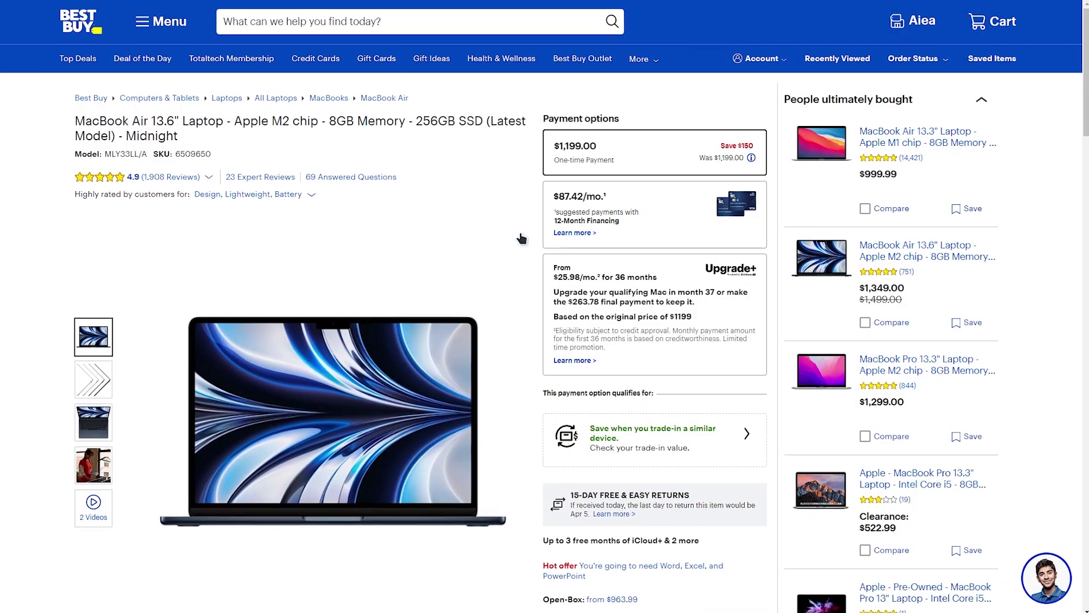